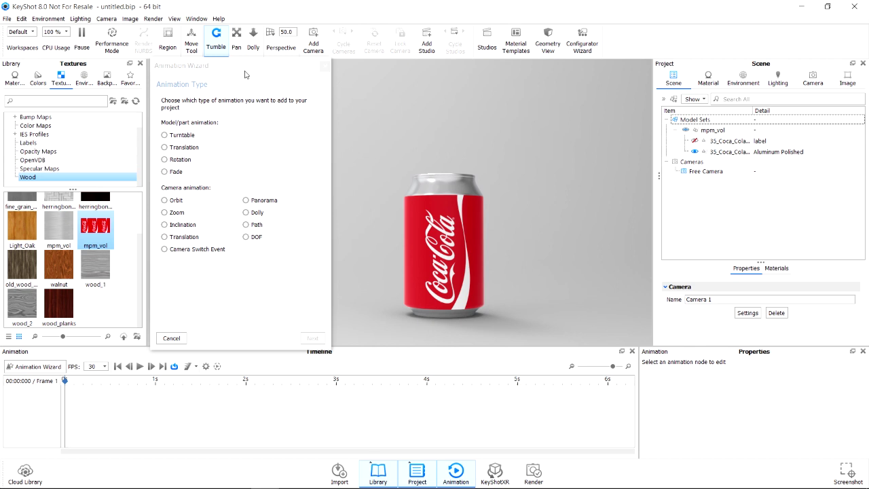
Preview the Turntable, Translation, Rotation and Fade model/part animation types in the Animation Wizard.
drag(245, 73, 247, 95)
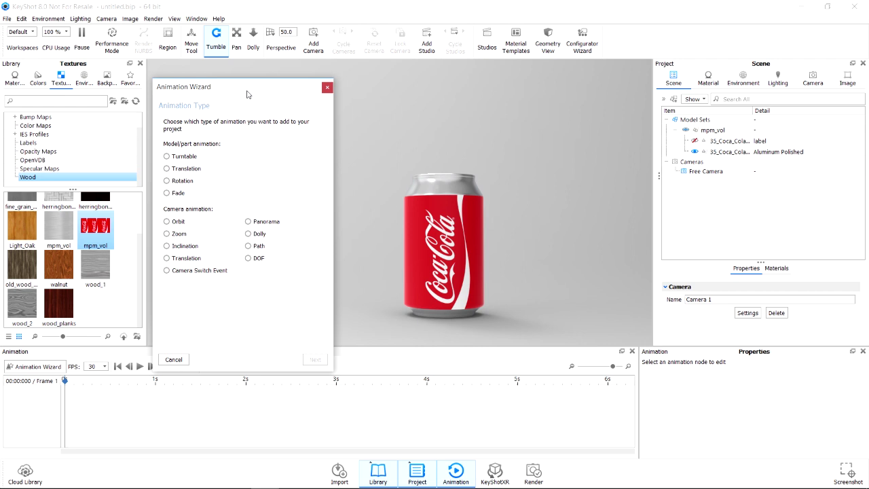
drag(247, 95, 250, 83)
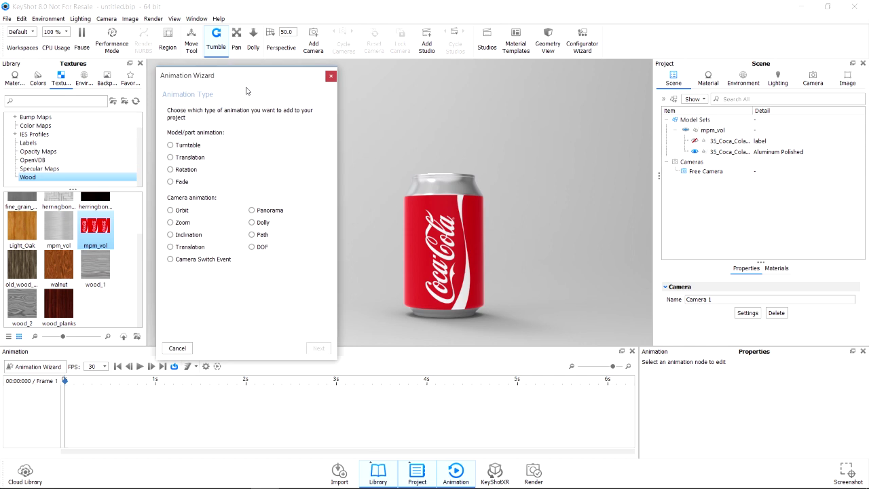
click(190, 146)
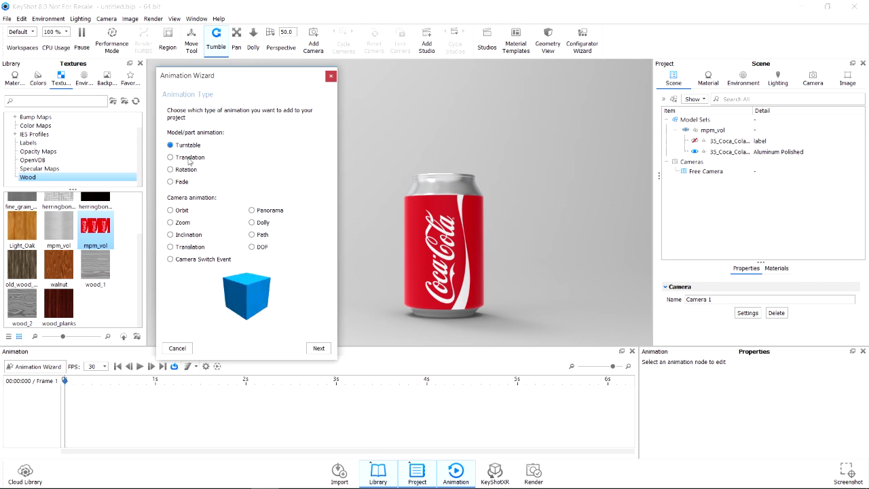
click(189, 158)
click(191, 171)
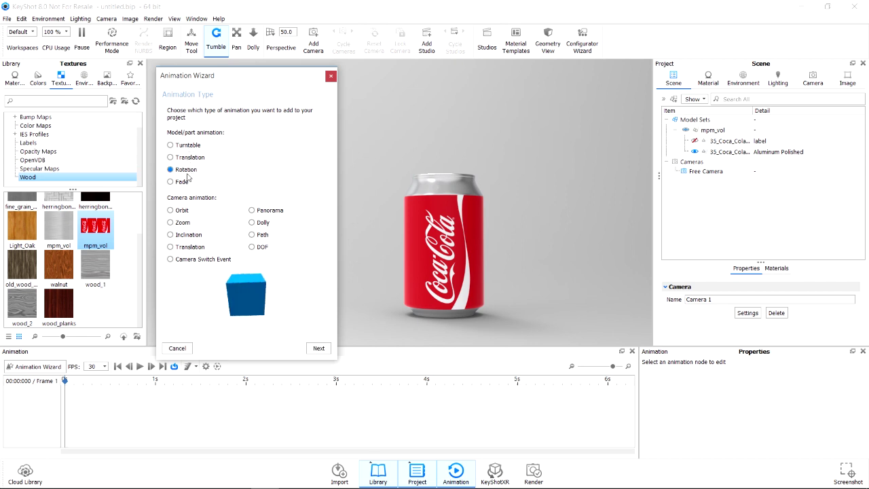
click(177, 184)
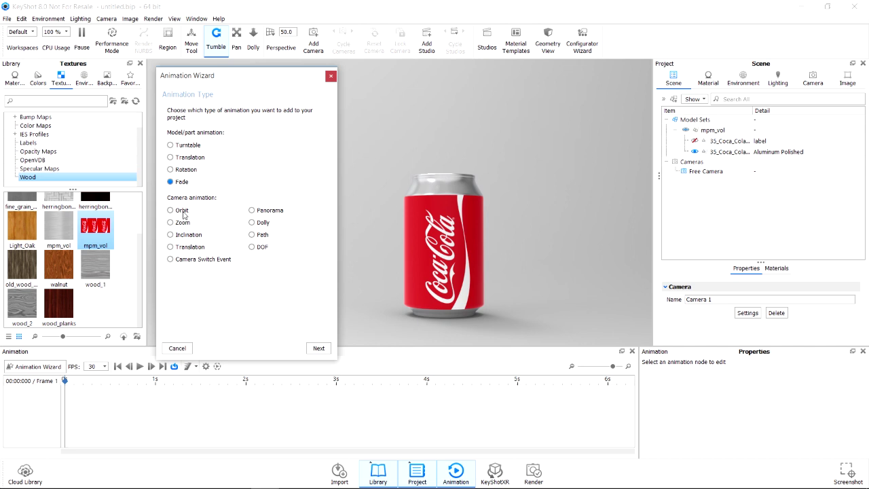
Choose the Orbit camera animation and add a new camera for it to animate.
click(183, 214)
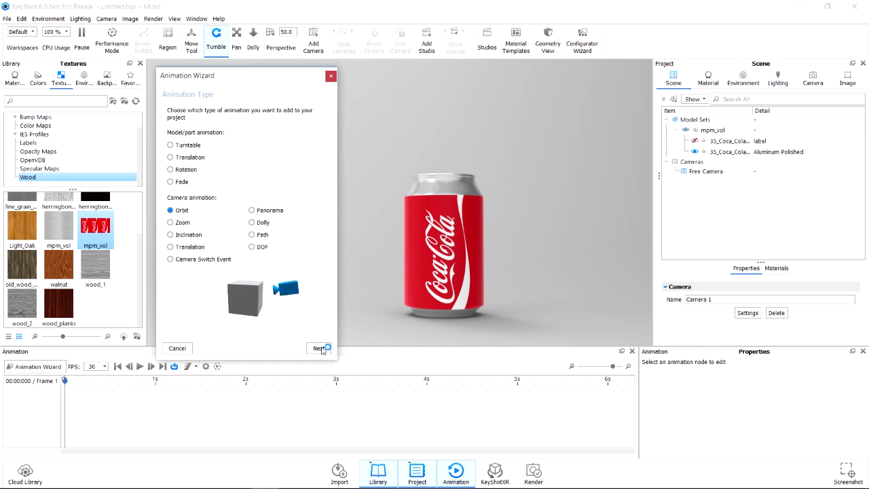
click(321, 349)
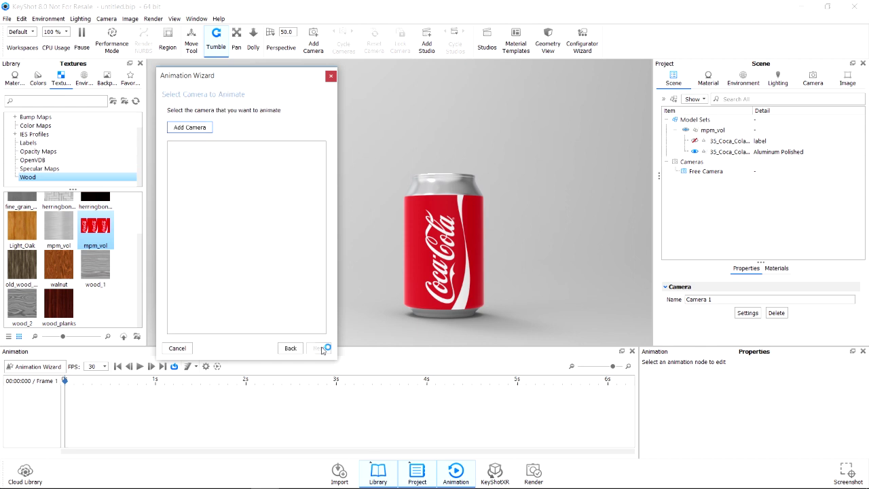
click(197, 128)
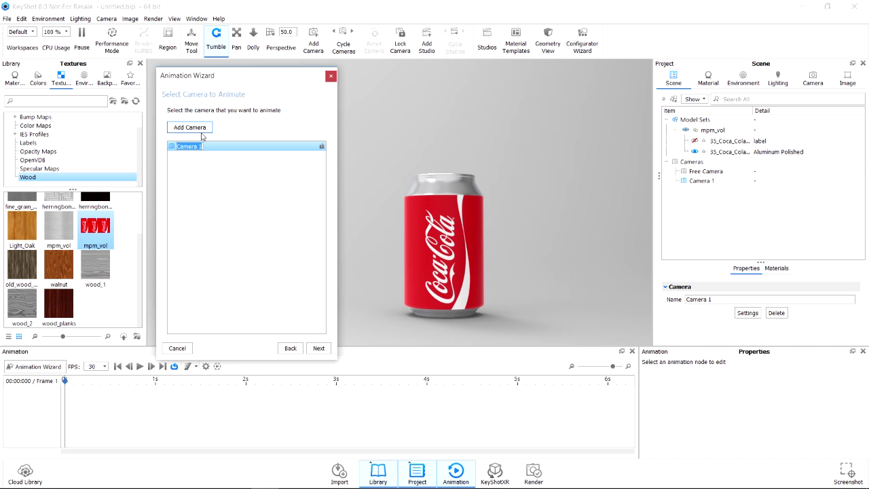
click(319, 348)
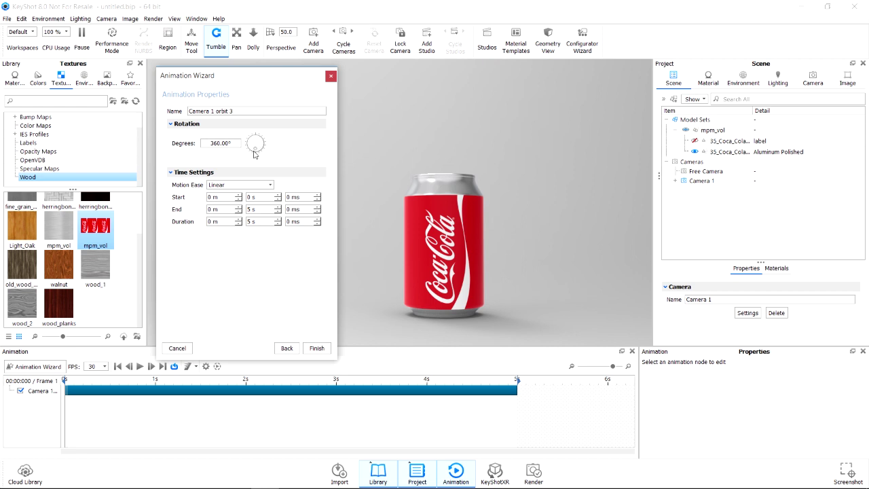
Finish the 360° orbit animation with Ease In/Out motion and play it.
click(270, 185)
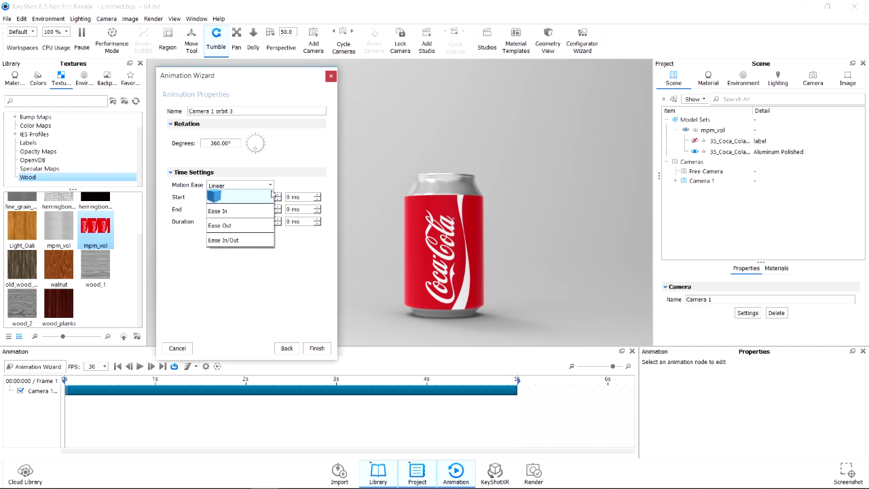
click(241, 240)
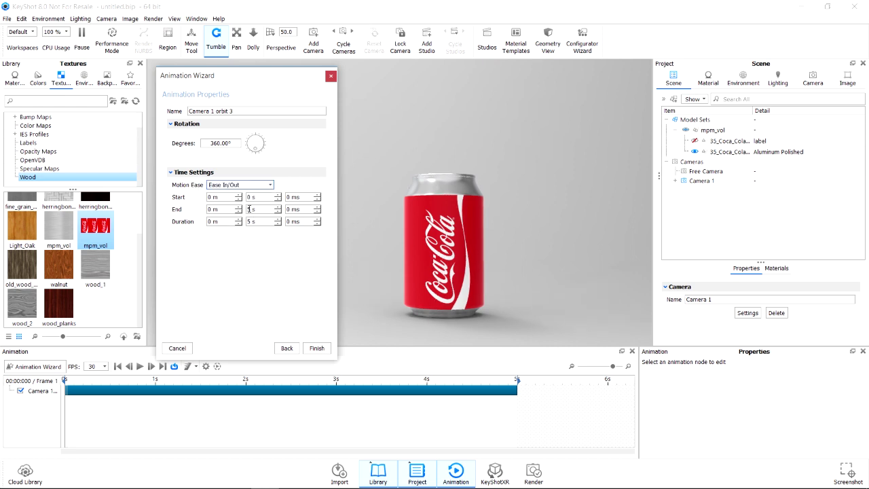
click(317, 348)
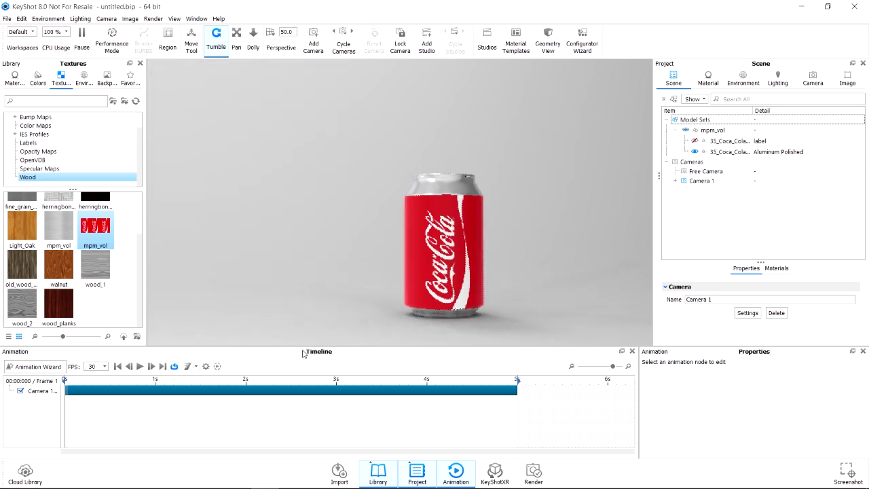
click(140, 367)
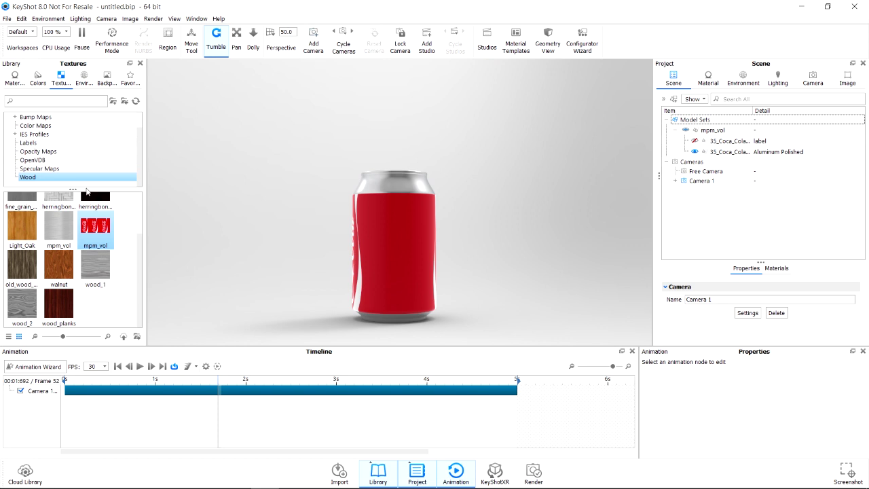
Add a Zoom camera animation to Camera 1 with the Animation Wizard.
click(49, 370)
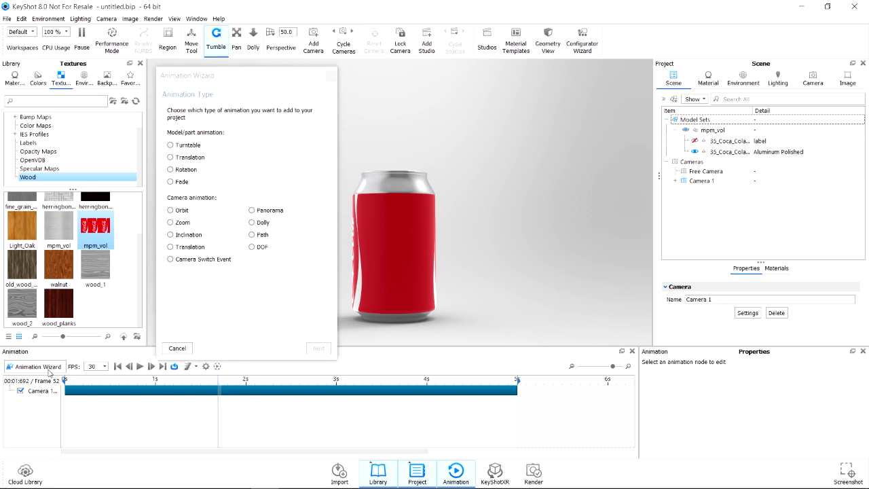
click(186, 225)
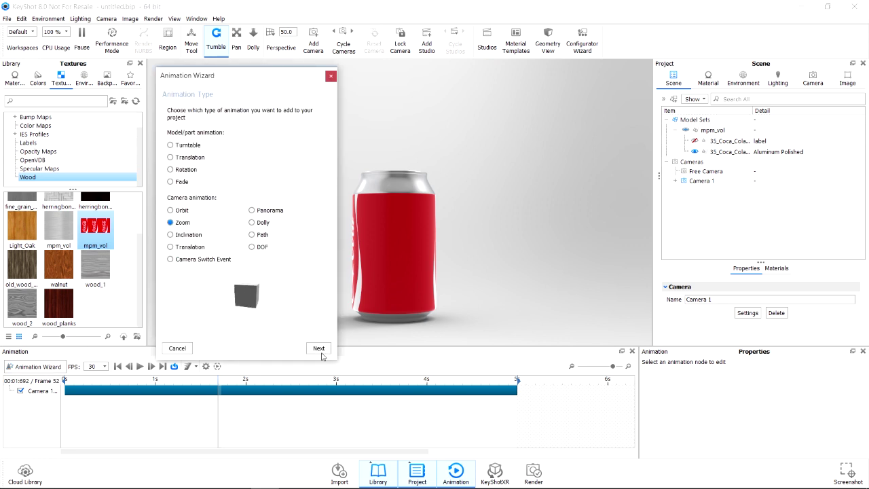
click(319, 348)
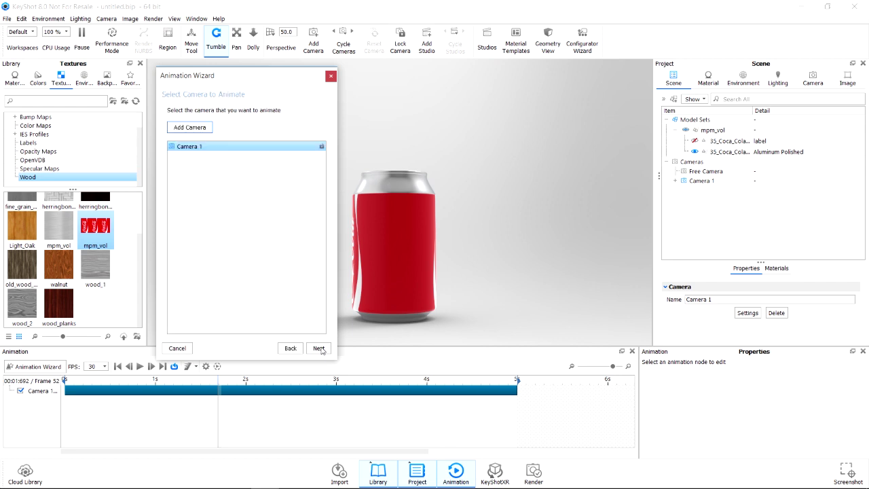
click(245, 148)
click(318, 348)
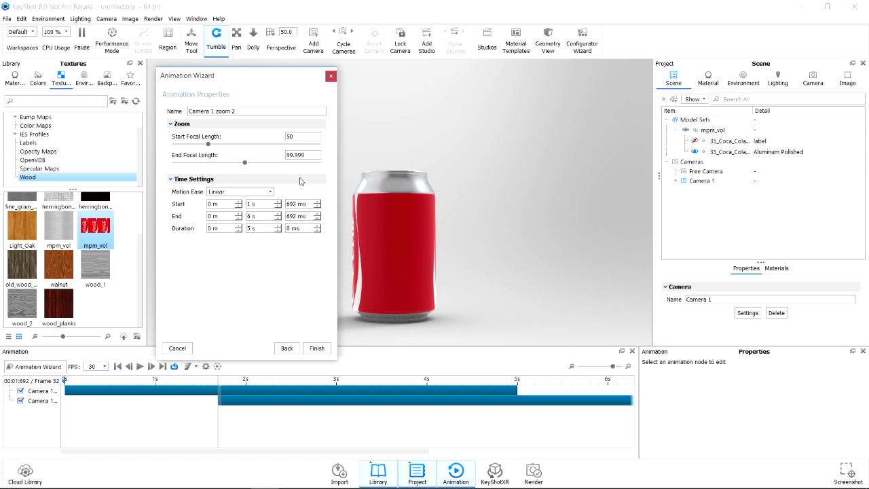
Set the zoom animation's motion ease to Ease In/Out and its start seconds to 0, and finish it.
click(256, 193)
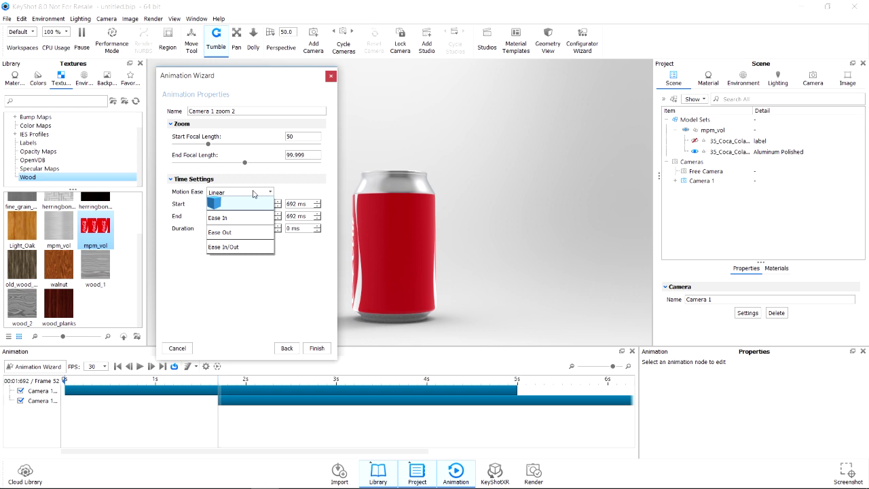
click(239, 246)
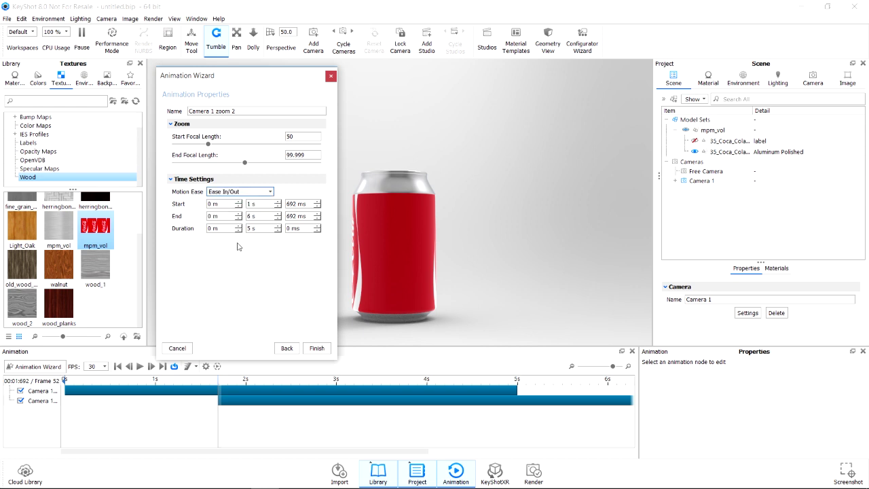
click(278, 207)
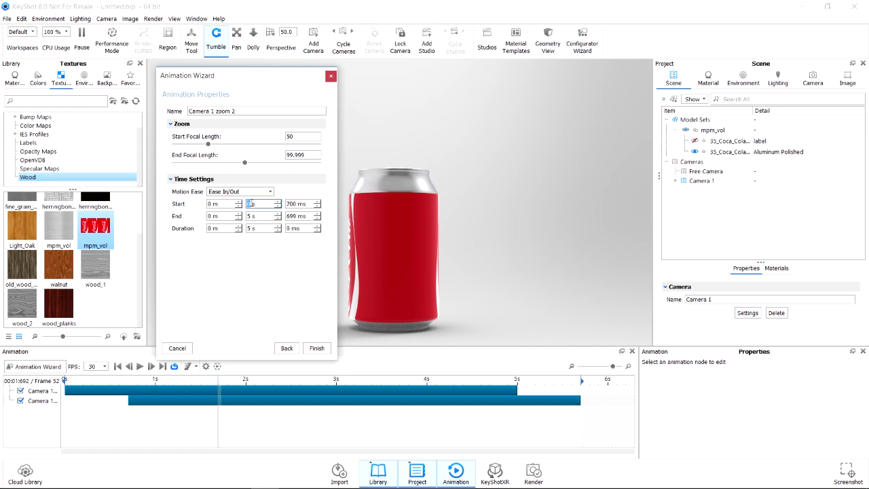
click(316, 347)
Move the zoom clip on the timeline to start at 0 s and play the combined animation from the first frame.
drag(167, 403, 101, 401)
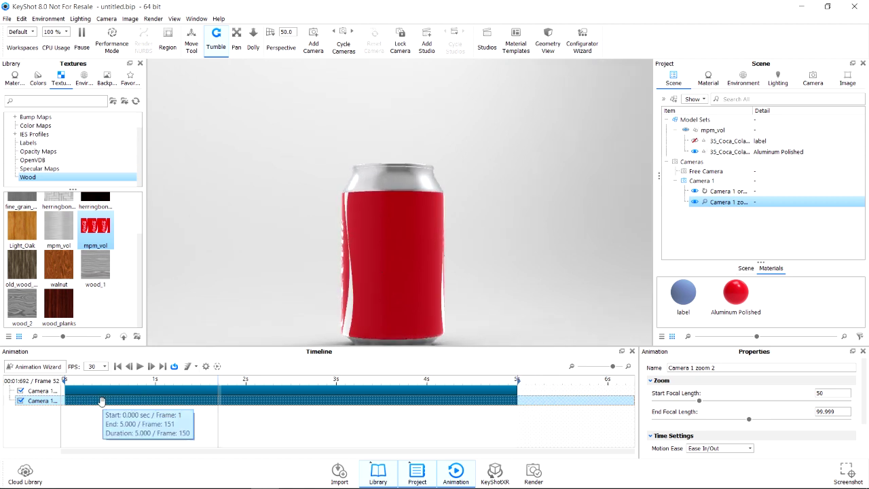
click(119, 367)
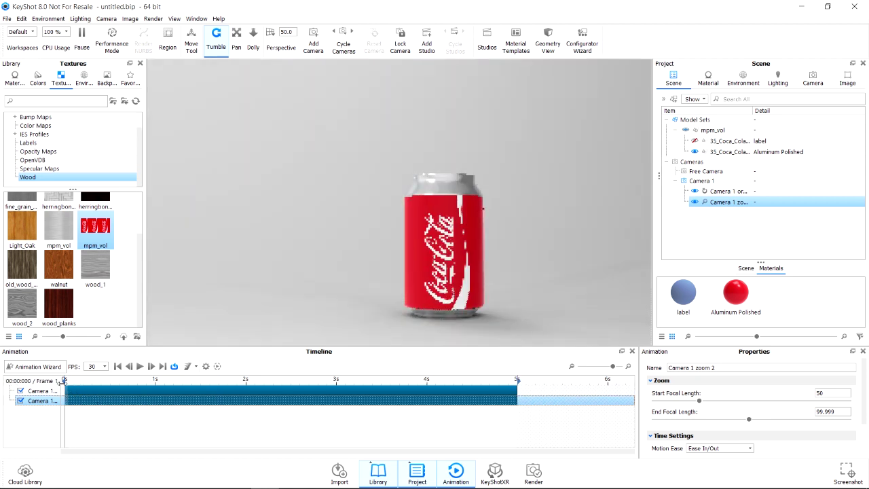
click(139, 366)
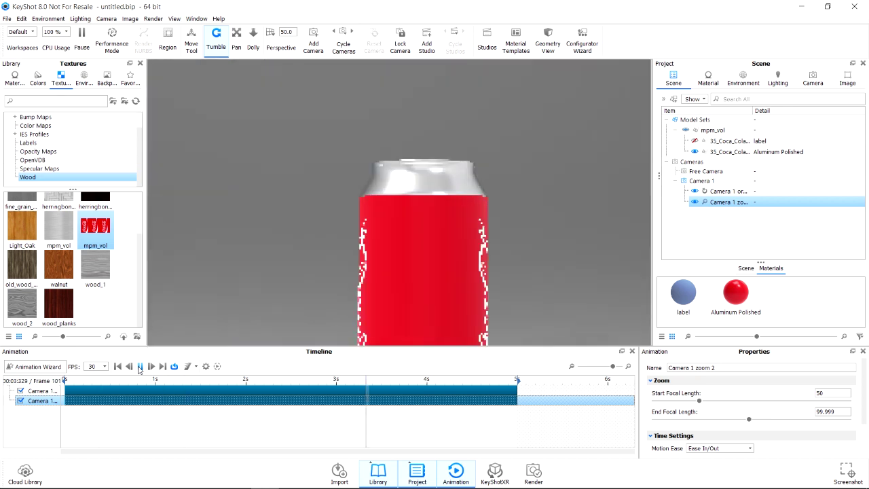
click(139, 367)
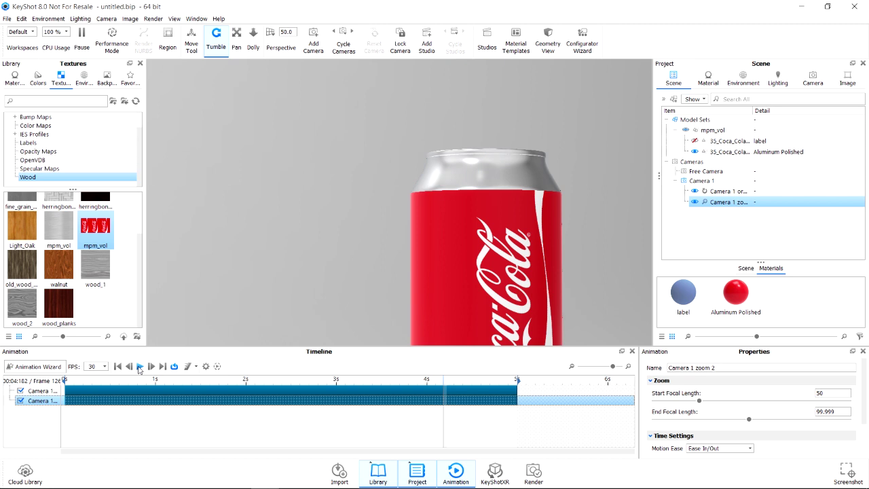
Add an Inclination camera animation on a newly added second camera.
click(52, 367)
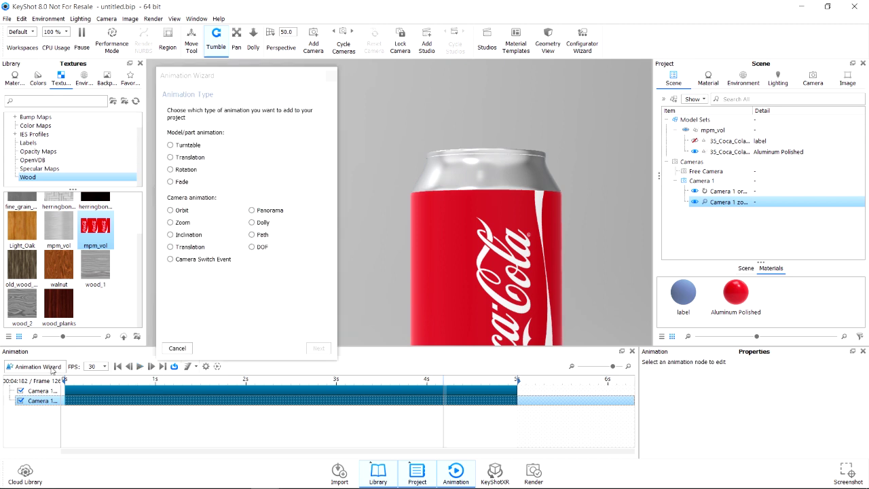
click(184, 235)
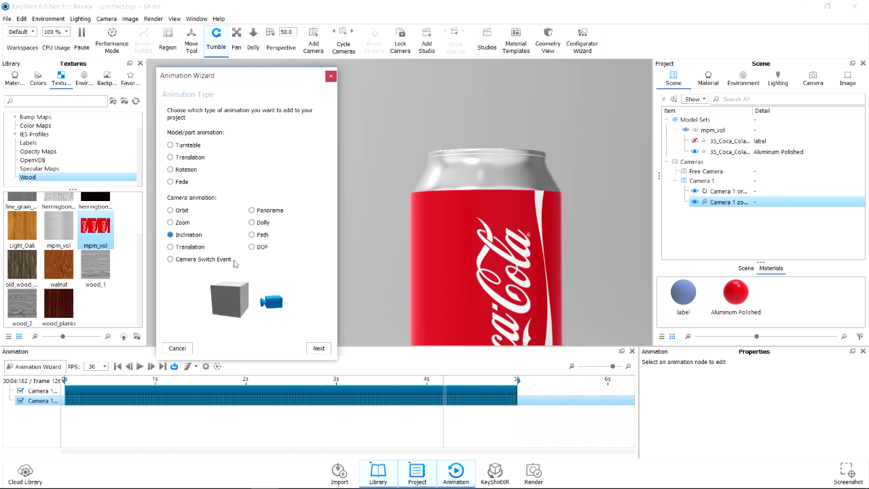
click(319, 349)
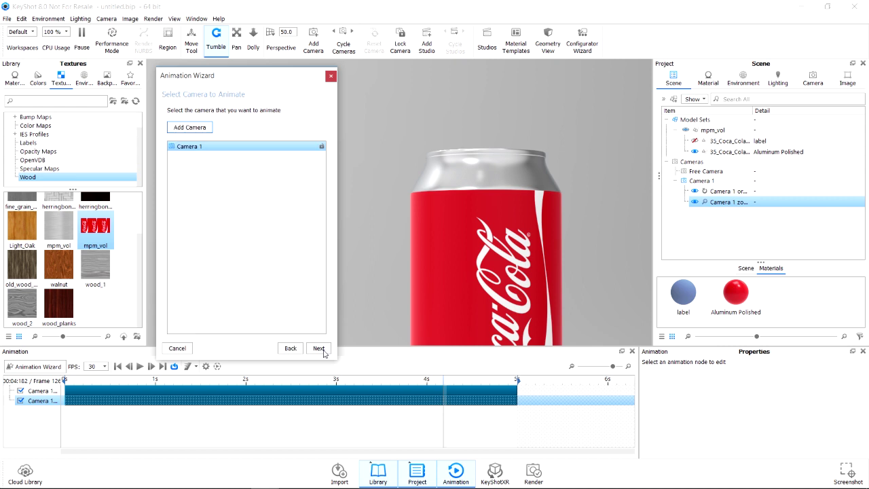
click(197, 128)
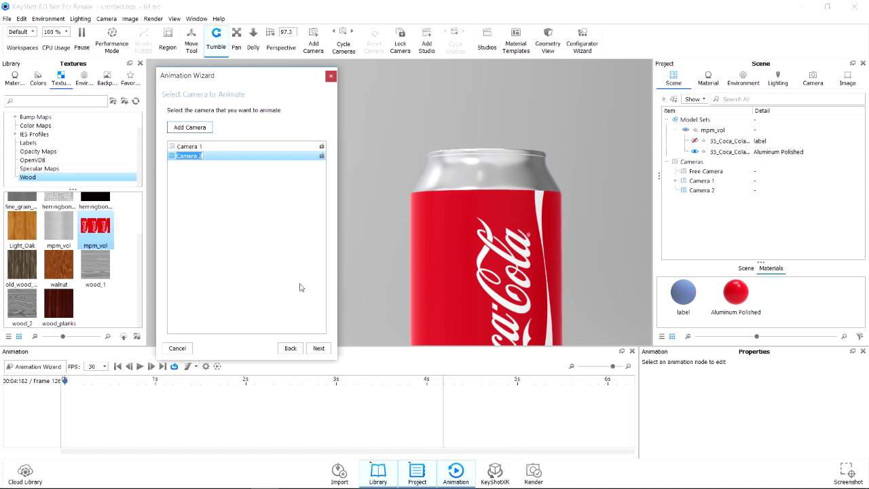
click(319, 348)
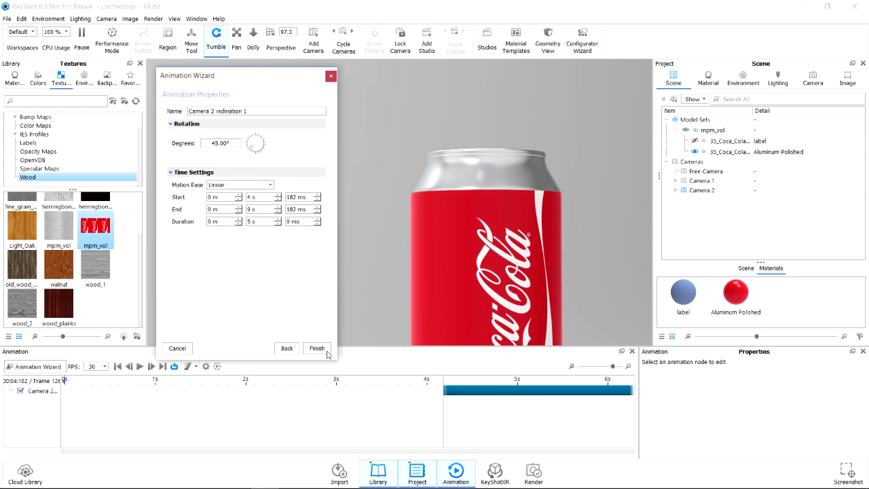
Finish the inclination animation with Ease In/Out motion and align its clip to start at 5 s on the timeline.
click(278, 195)
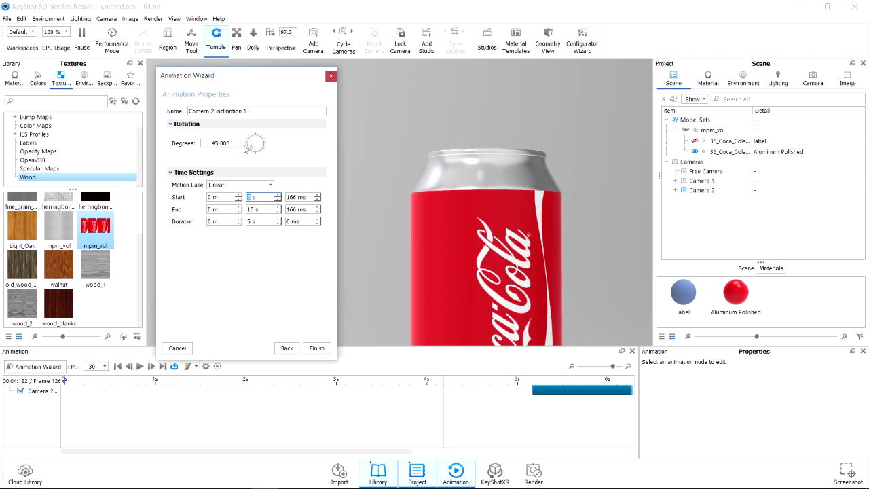
click(241, 185)
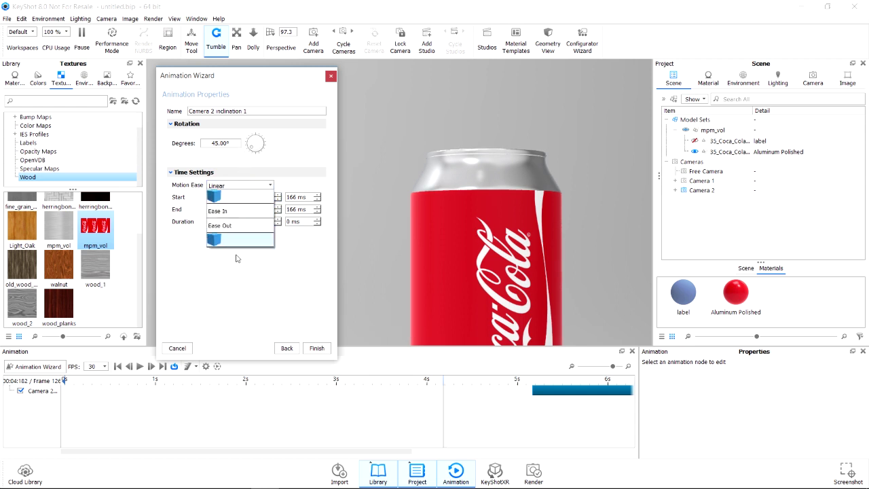
click(236, 245)
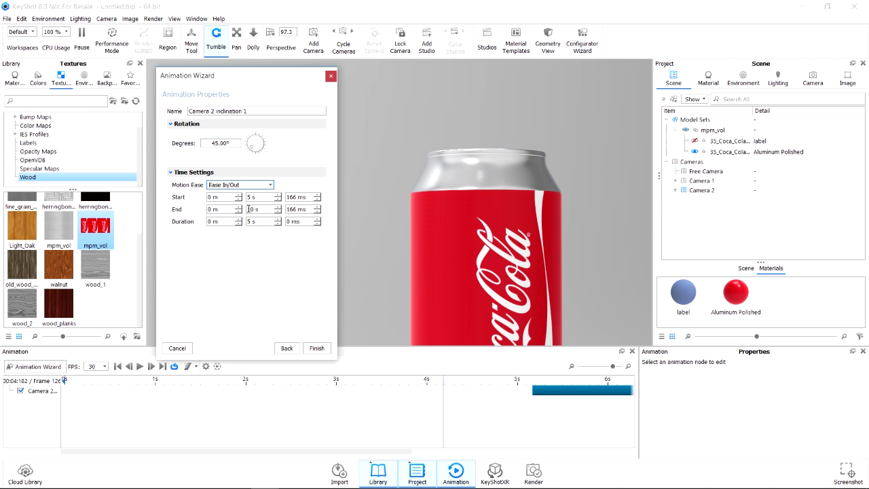
click(317, 349)
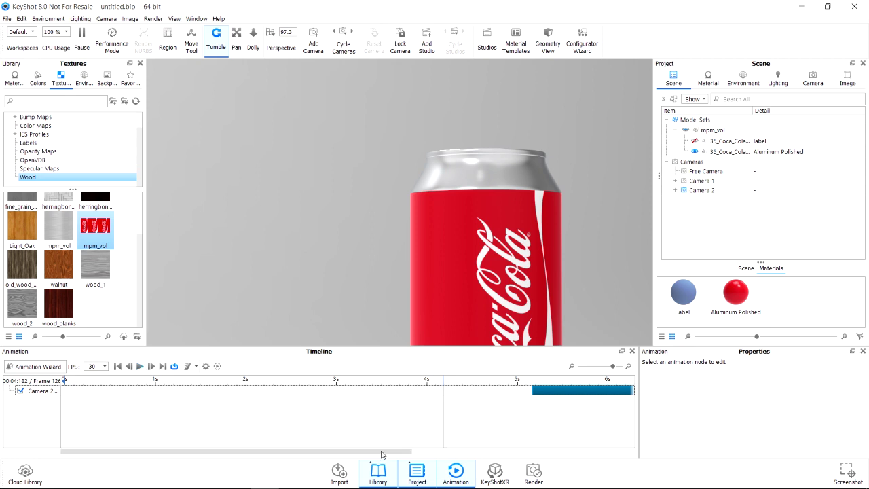
click(540, 391)
drag(539, 391, 532, 390)
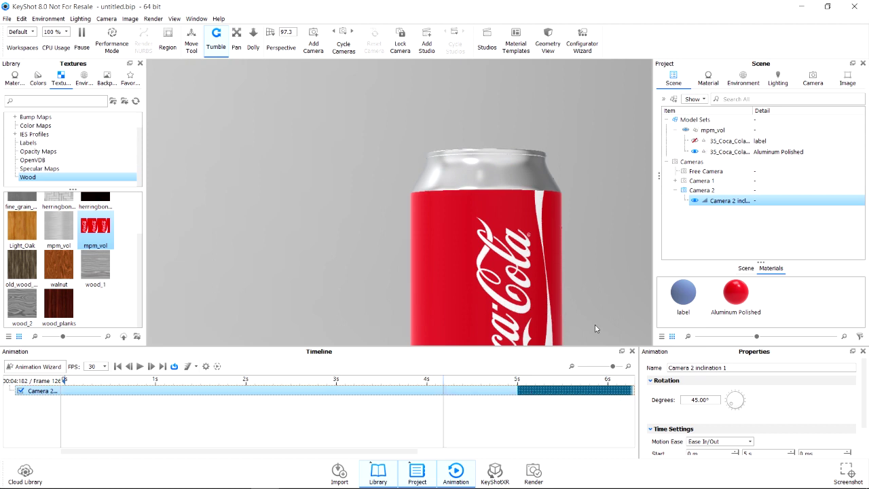
Add a Dolly camera animation on Camera 2 with the Animation Wizard.
click(37, 367)
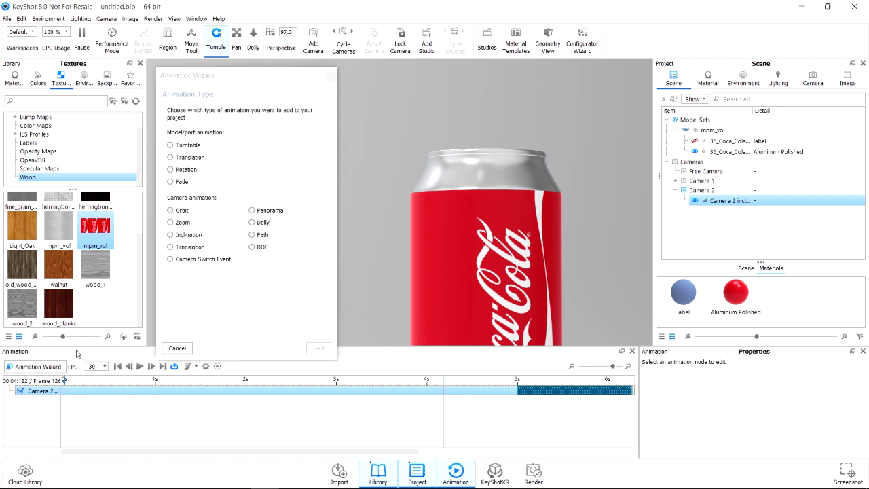
click(265, 224)
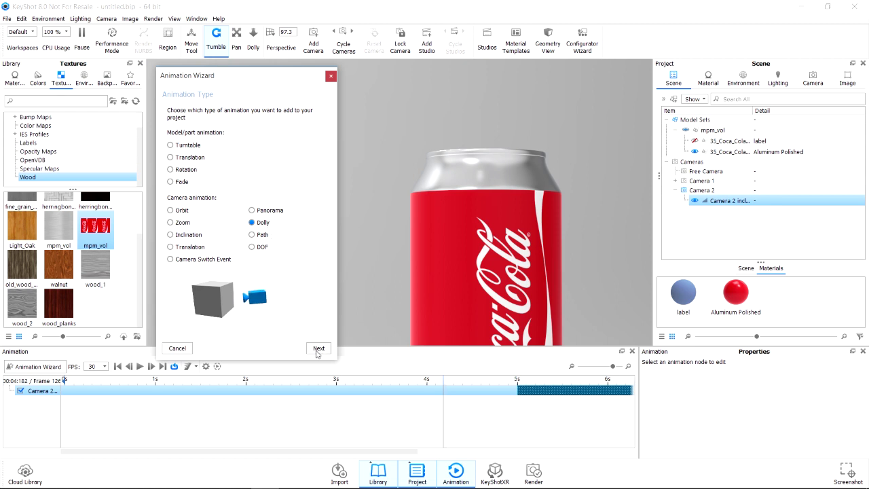
click(318, 349)
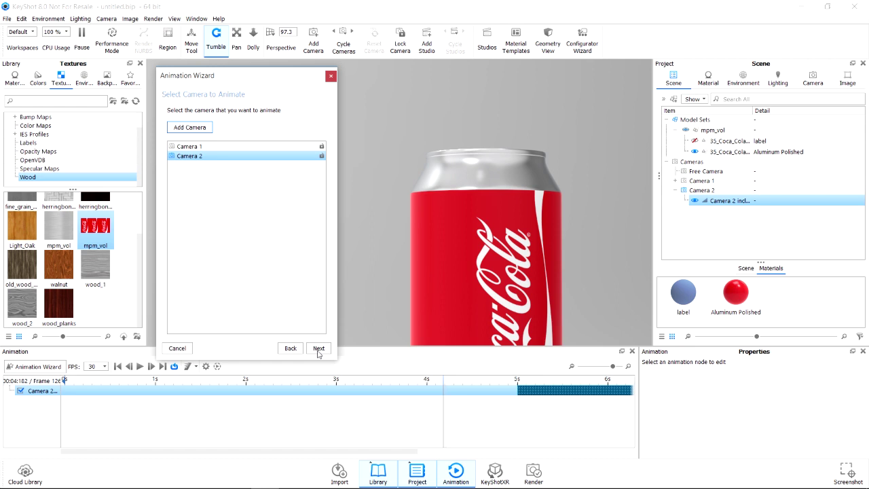
click(318, 349)
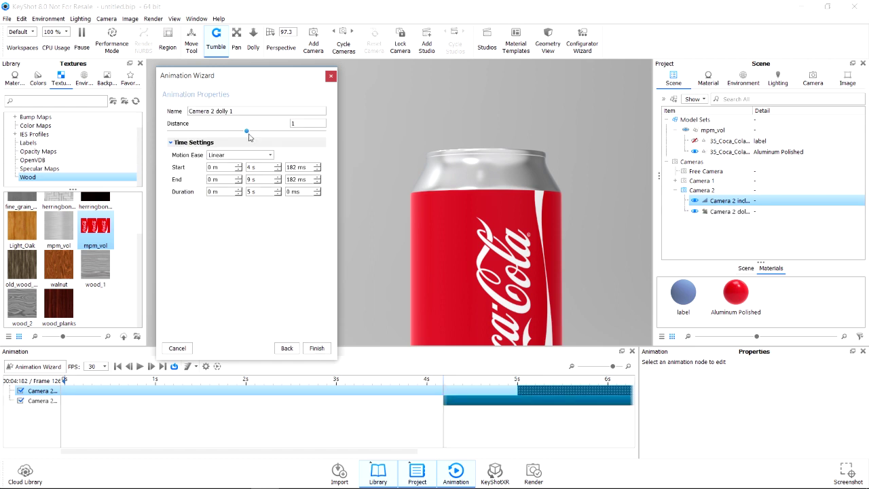
Set the dolly animation's motion ease to Ease In/Out and its start seconds to 5, and finish it.
click(259, 156)
click(233, 207)
click(278, 166)
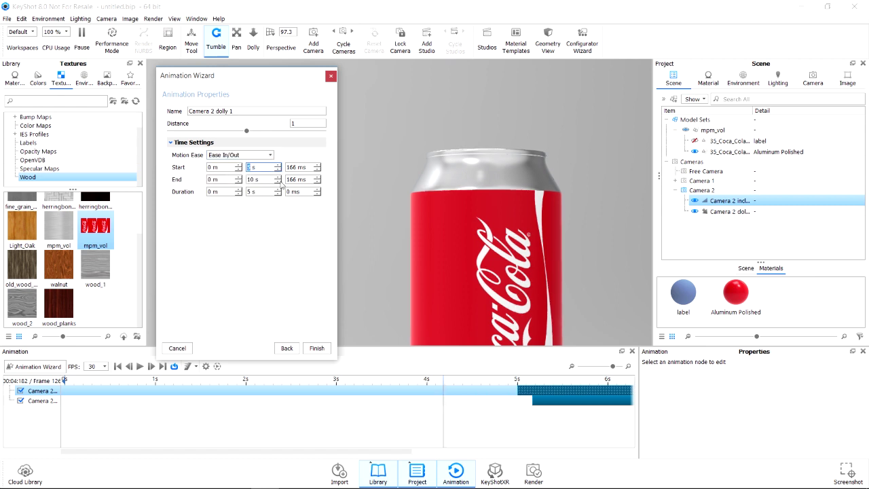
click(316, 347)
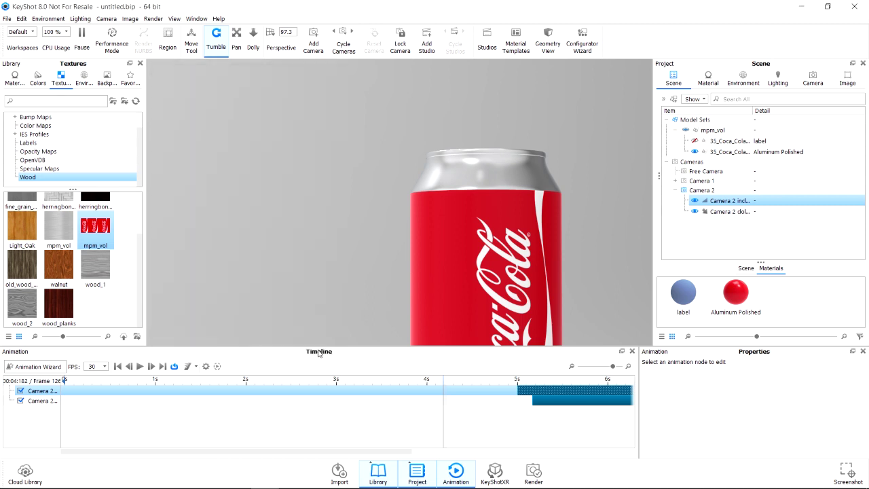
Move the dolly clip on the timeline to start exactly at 5 s and play the animation.
drag(565, 401, 550, 401)
click(520, 381)
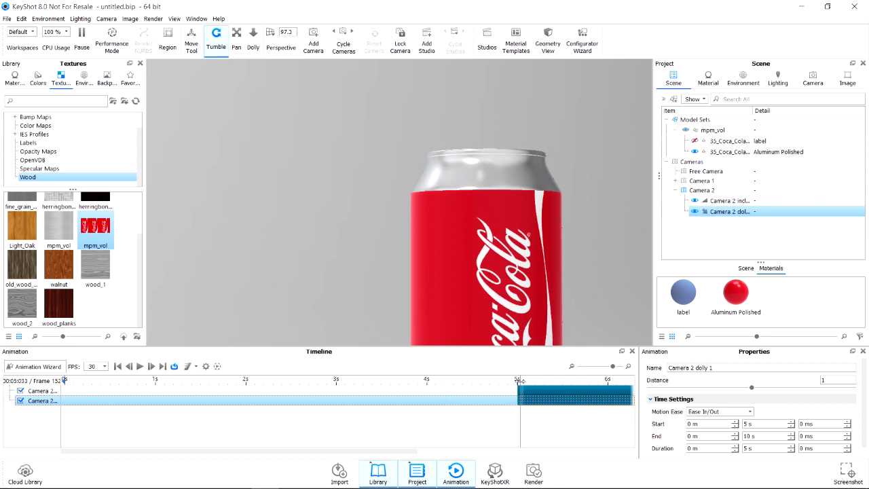
click(139, 366)
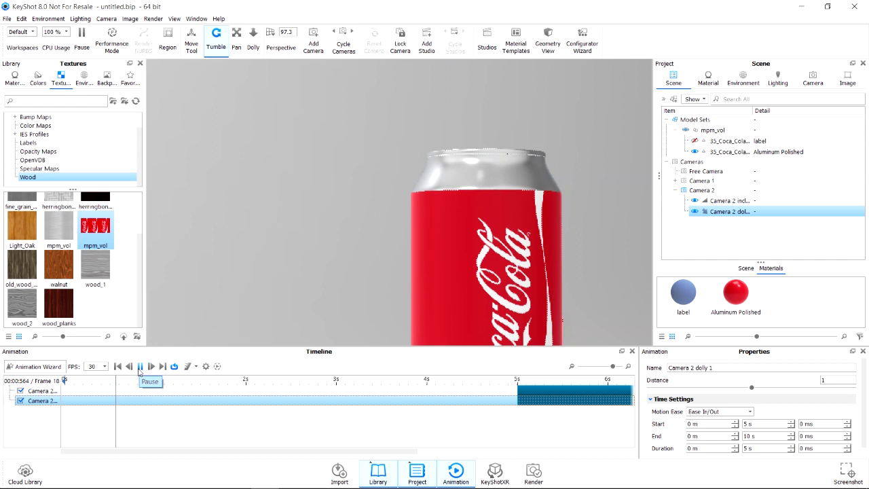
Make Camera 1 active and inspect the properties of its orbit animation.
click(703, 212)
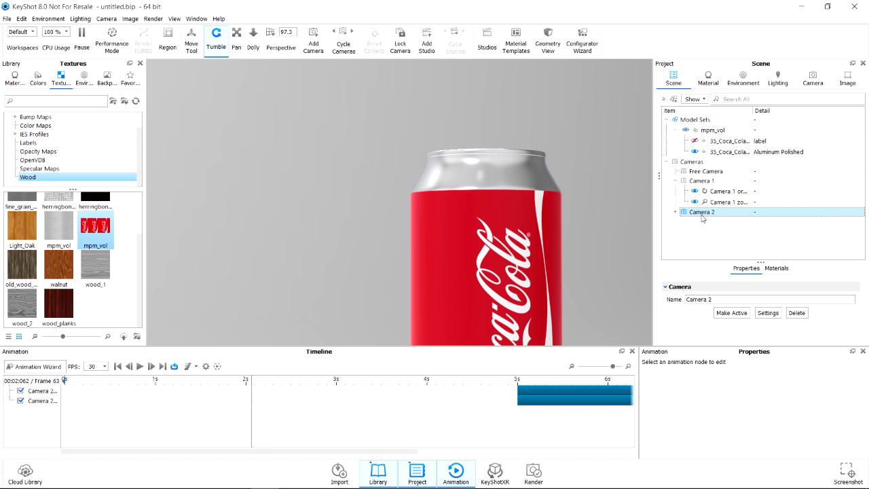
click(721, 203)
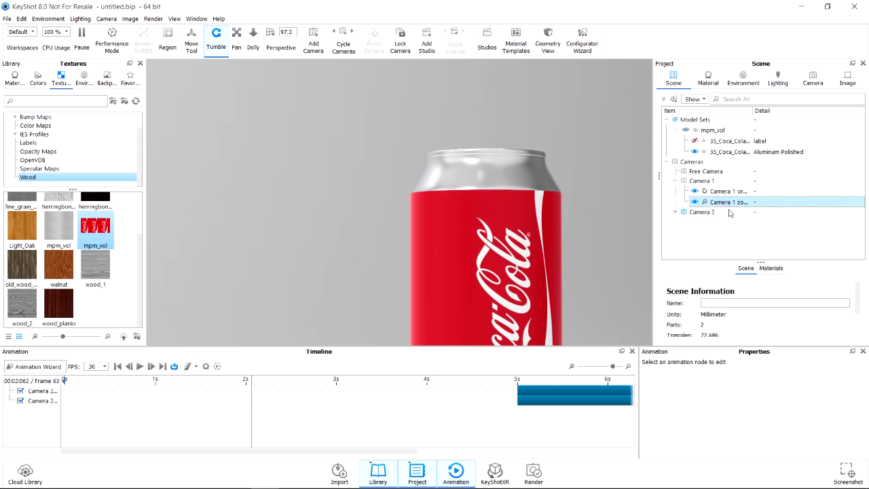
click(716, 203)
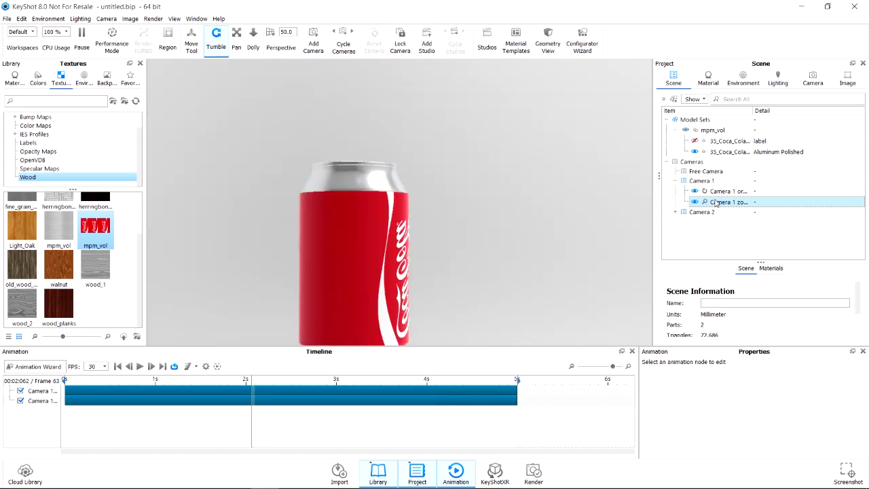
scroll(747, 313, down, 3)
scroll(753, 312, up, 3)
ctrl+click(739, 193)
click(739, 192)
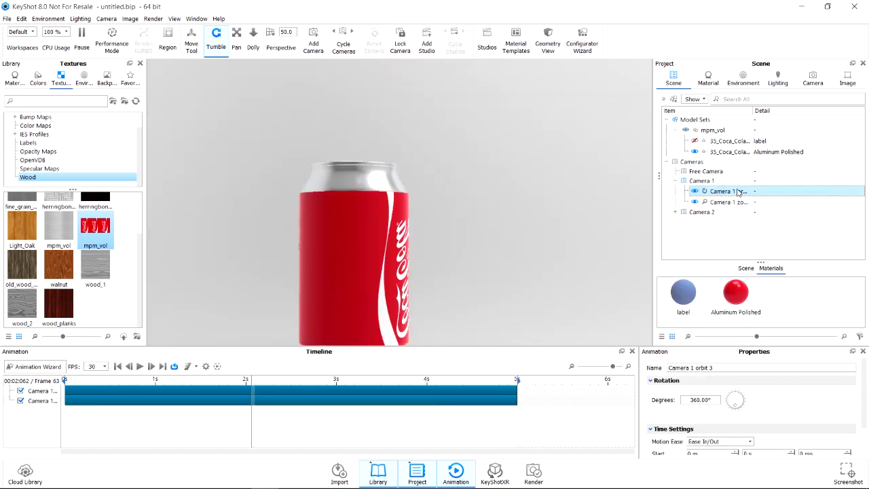
Set the Camera 1 zoom animation's start focal length to 35 and end focal length to 65.
click(739, 201)
scroll(750, 374, down, 2)
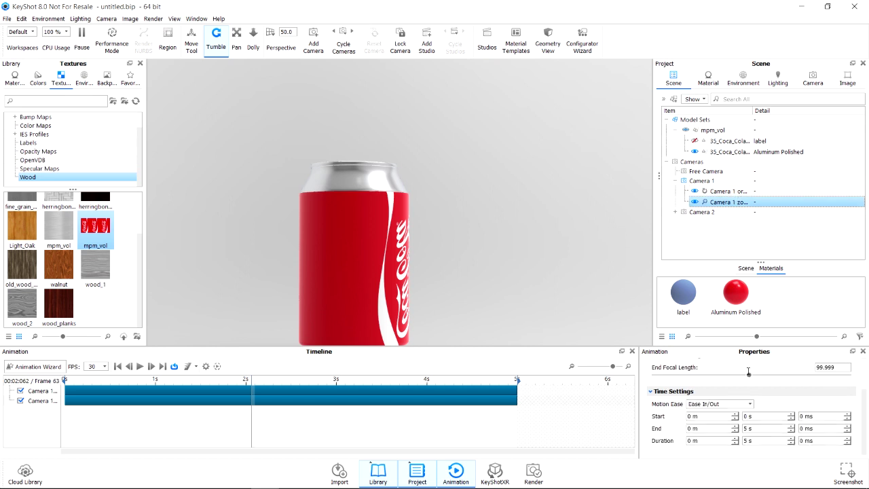
scroll(749, 399, up, 2)
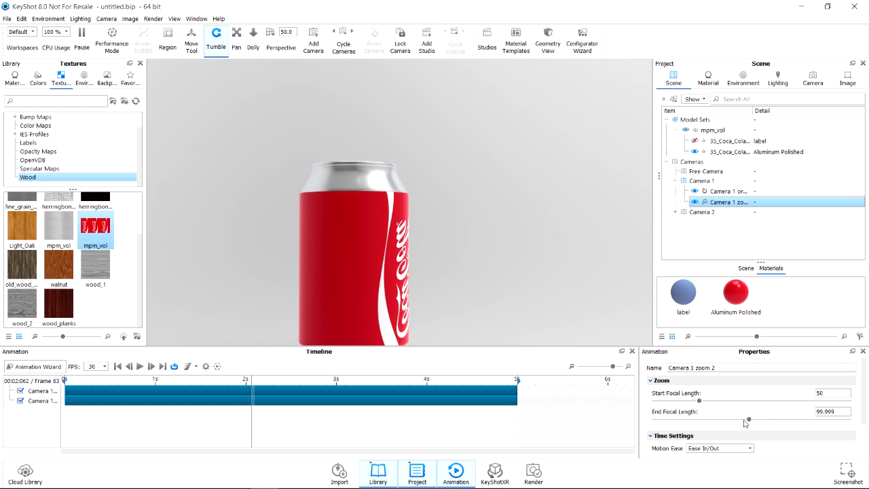
drag(749, 419, 687, 402)
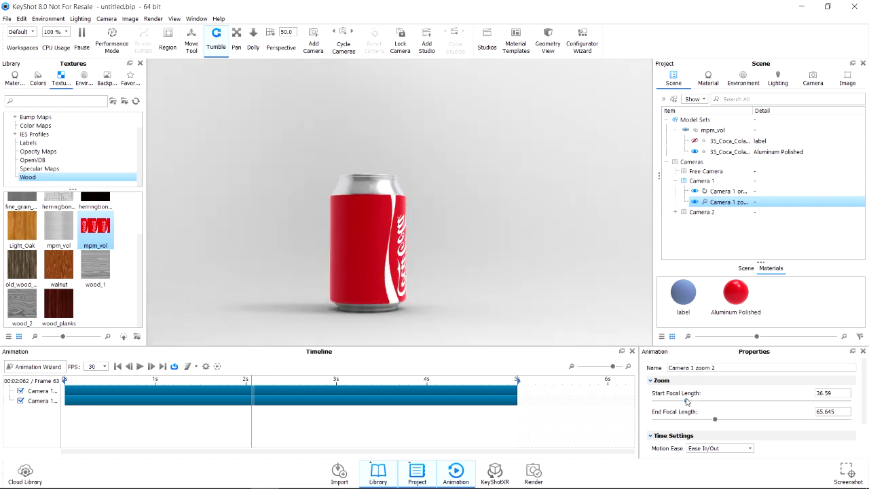
click(834, 393)
text(35)
click(842, 411)
text(65)
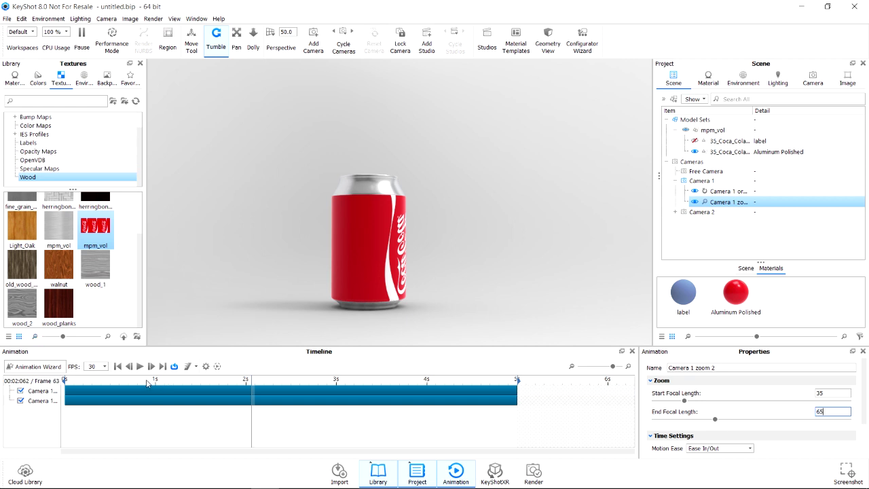
Play the Camera 1 animation from the first frame and pause it.
click(117, 365)
click(141, 366)
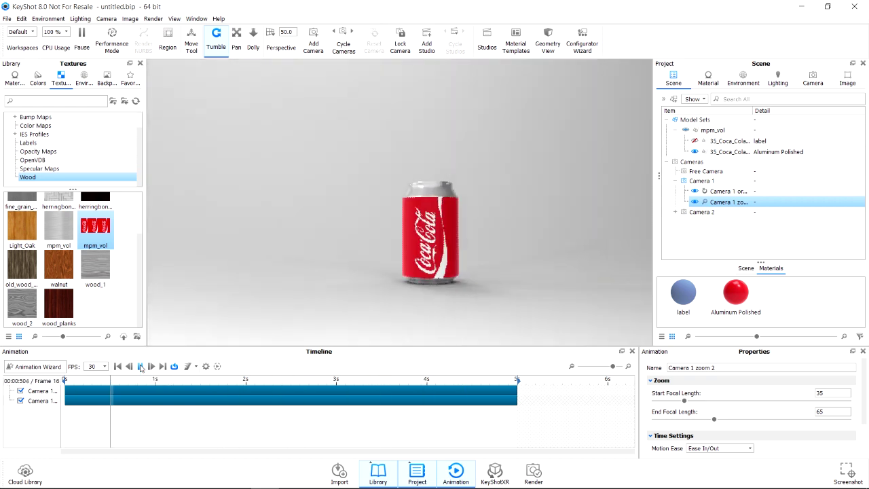
click(140, 367)
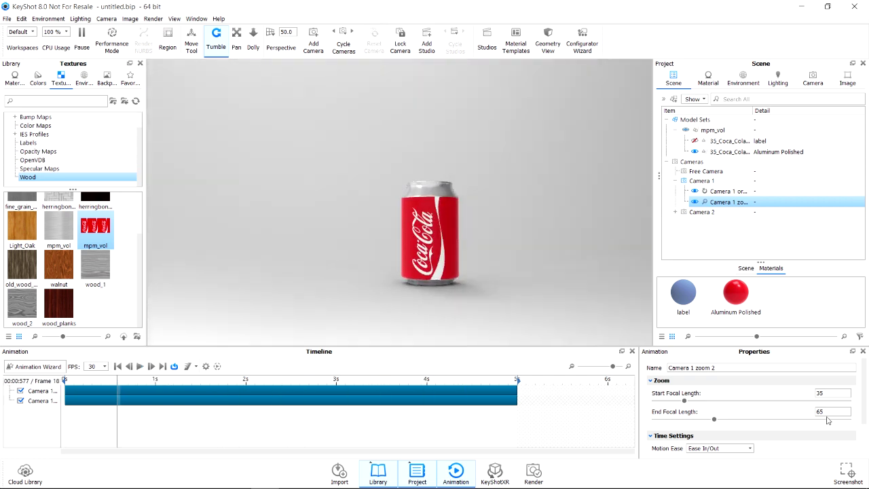
Set the zoom animation's end focal length to 60 and preview the animation.
double_click(827, 414)
click(182, 379)
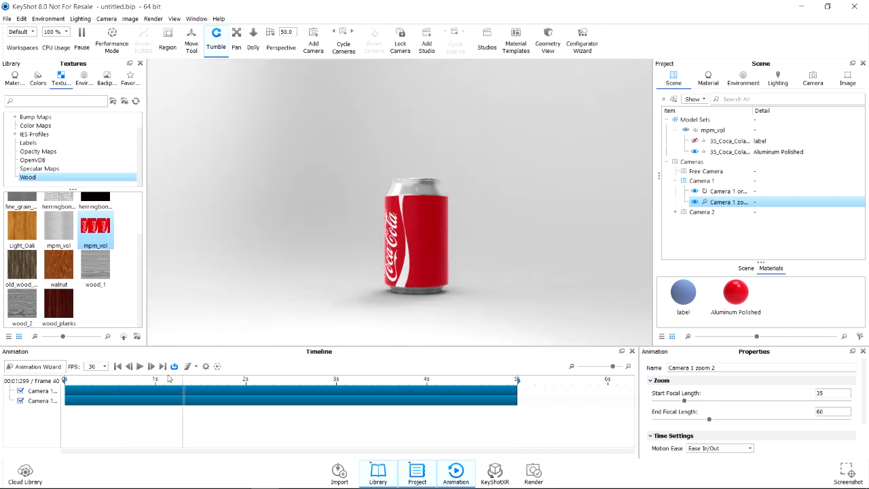
click(140, 367)
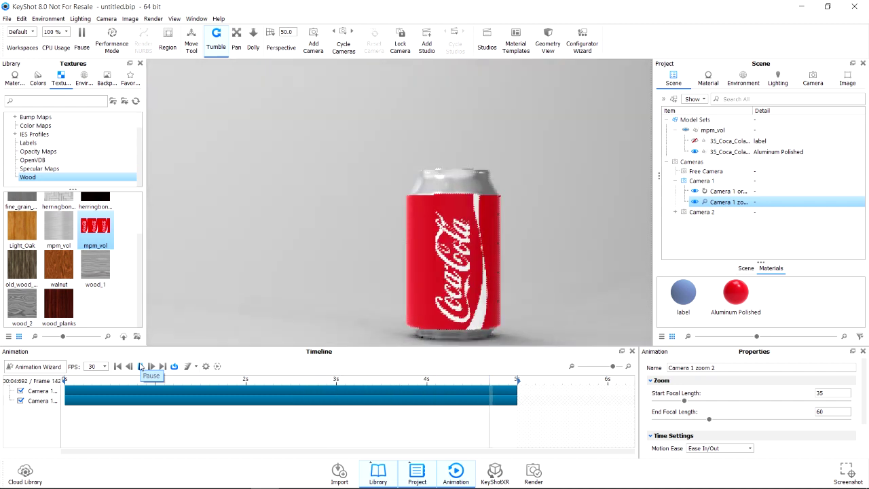
click(141, 366)
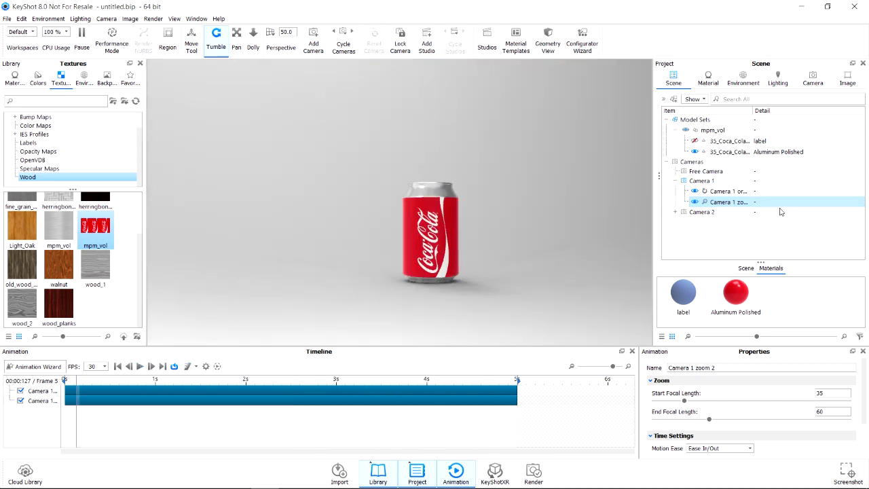
Add a Camera Switch Event on Camera 1 only, using the Animation Wizard.
double_click(706, 212)
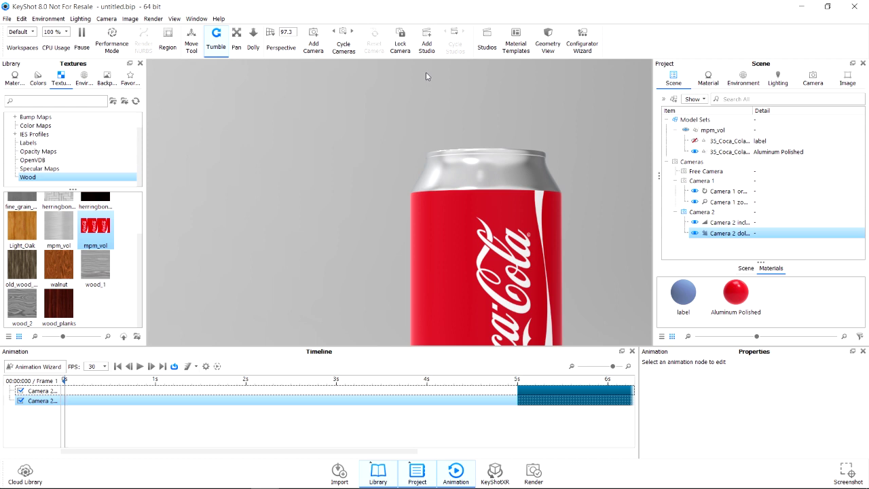
click(38, 368)
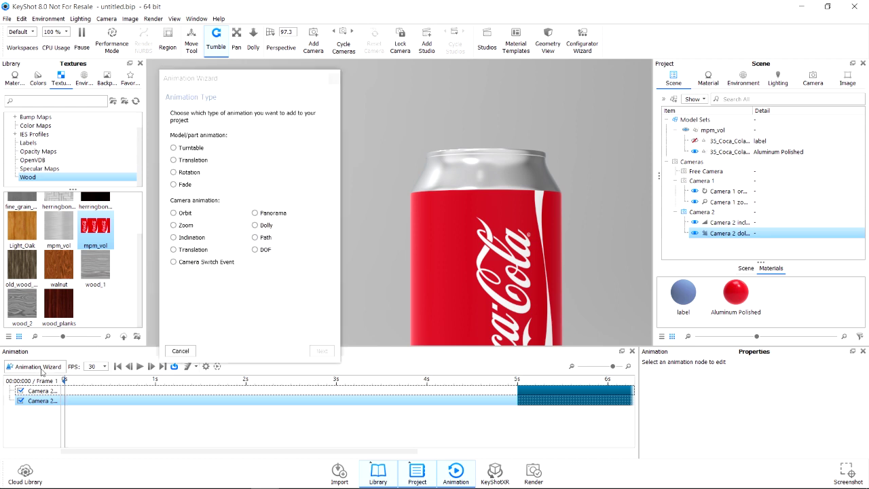
click(229, 265)
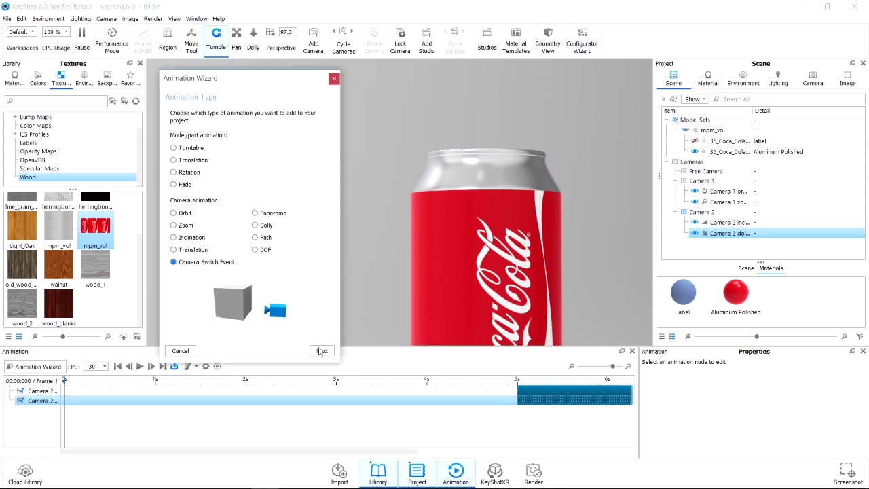
click(321, 350)
ctrl+click(211, 150)
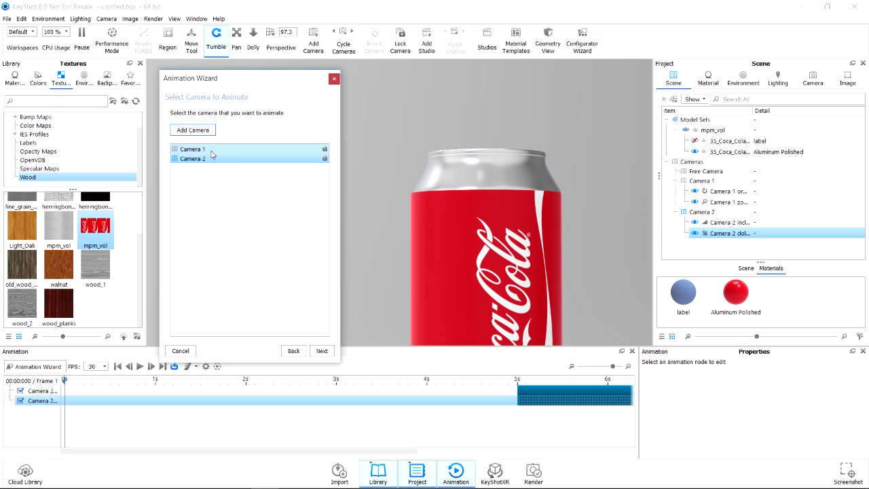
click(211, 154)
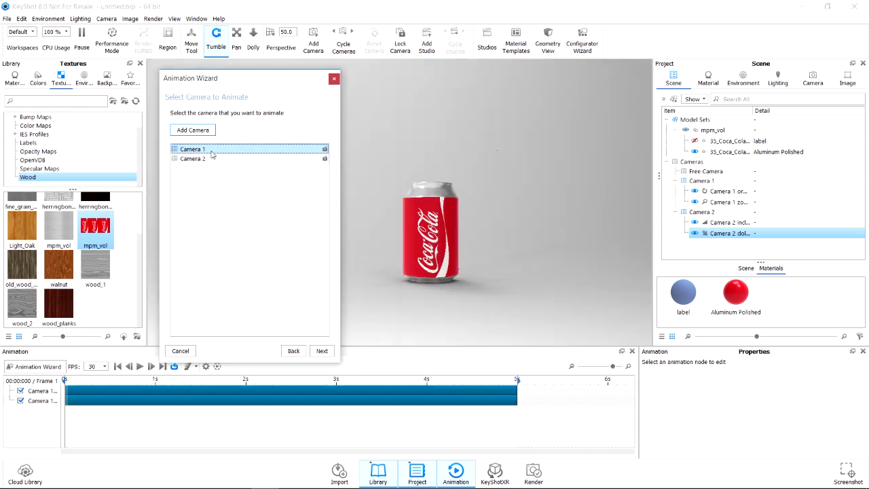
click(322, 351)
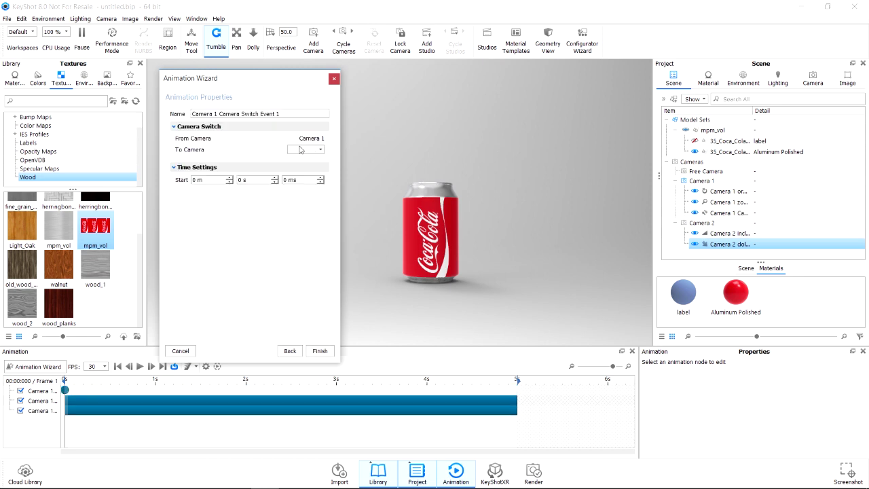
Set the switch event to go to Camera 2 with a start of 5 s, and finish it.
click(310, 151)
click(312, 158)
click(275, 178)
click(275, 178)
click(275, 177)
click(275, 178)
click(275, 178)
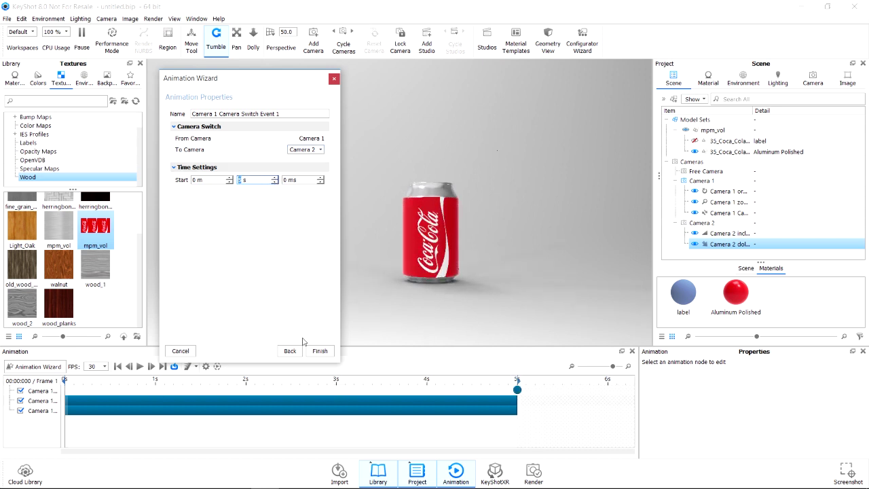
click(320, 351)
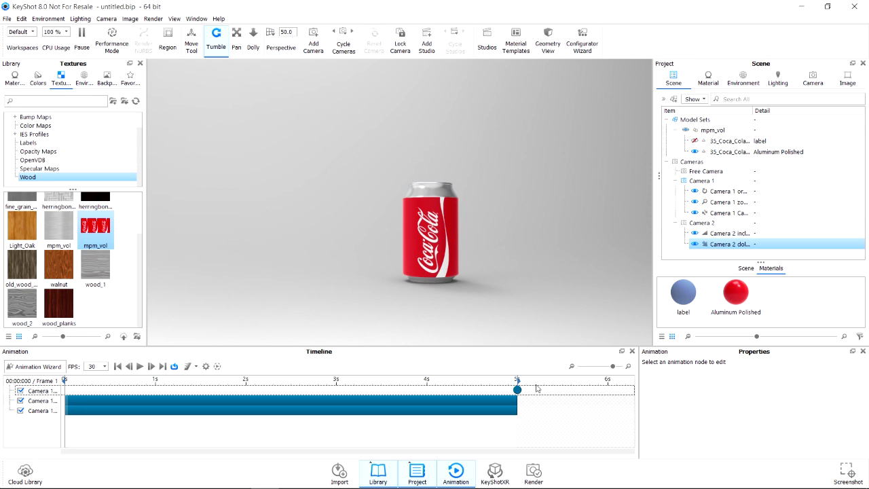
Make Camera 2 the active camera and display the commands available for it.
click(699, 180)
right_click(700, 181)
click(688, 224)
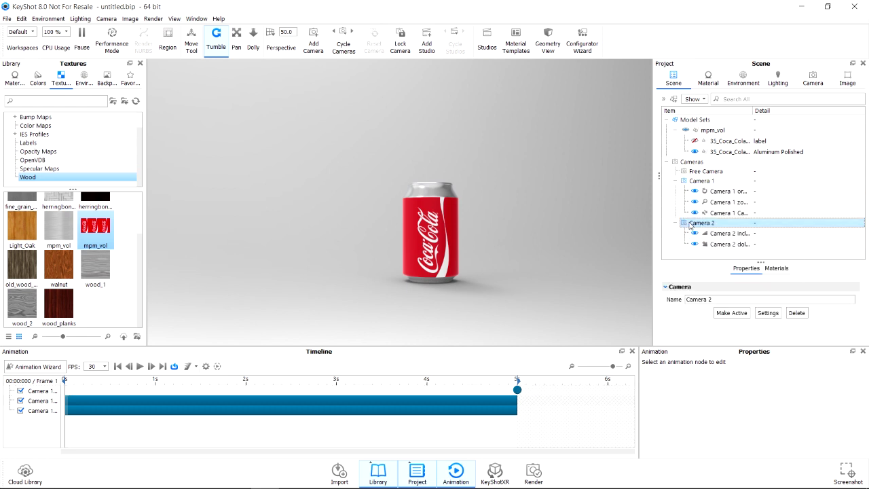
double_click(689, 224)
right_click(691, 223)
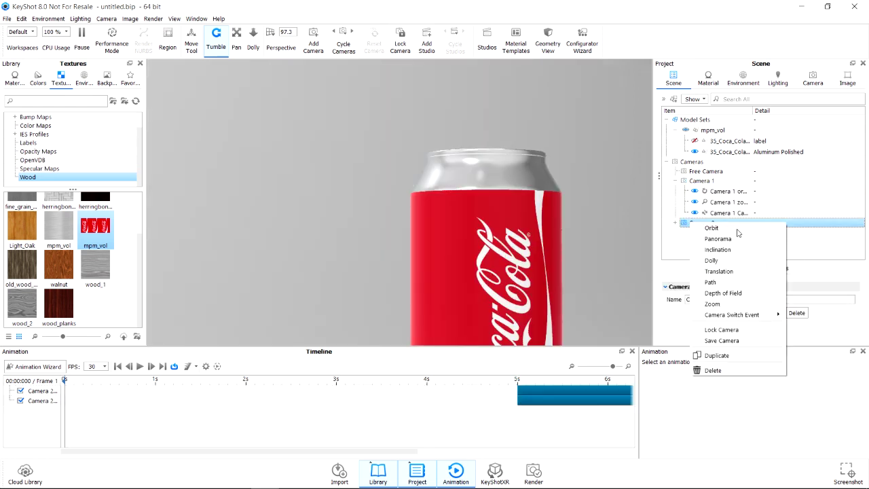
Make Camera 1 the active camera and play back the full camera animation.
click(729, 203)
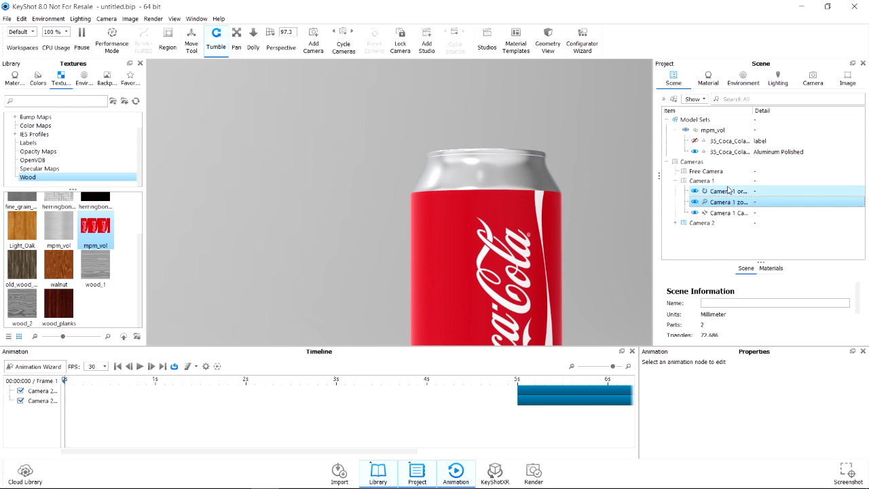
click(726, 181)
right_click(728, 181)
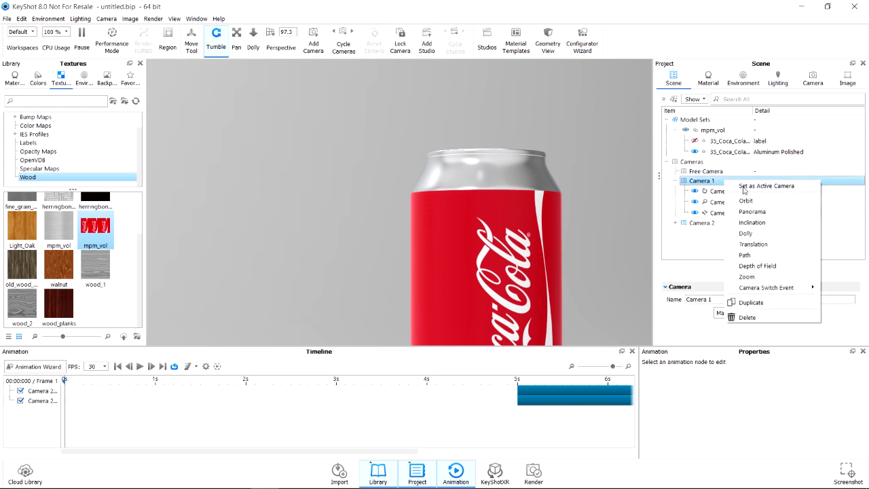
click(709, 224)
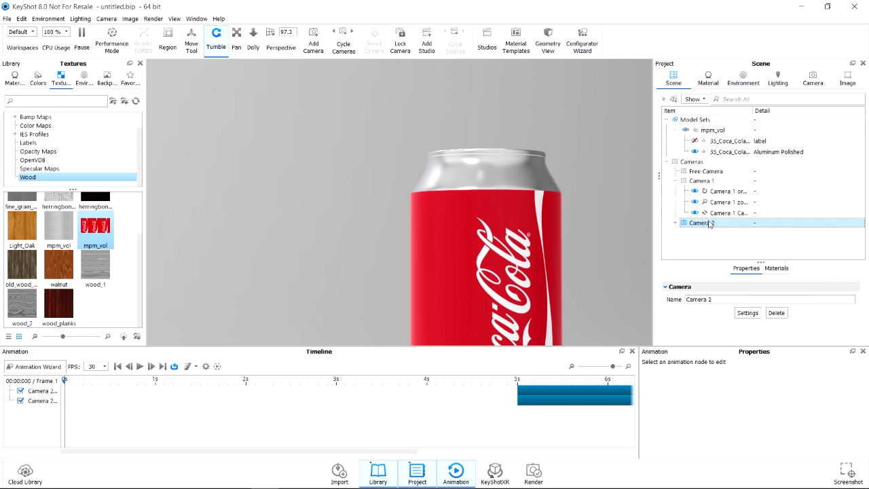
right_click(704, 183)
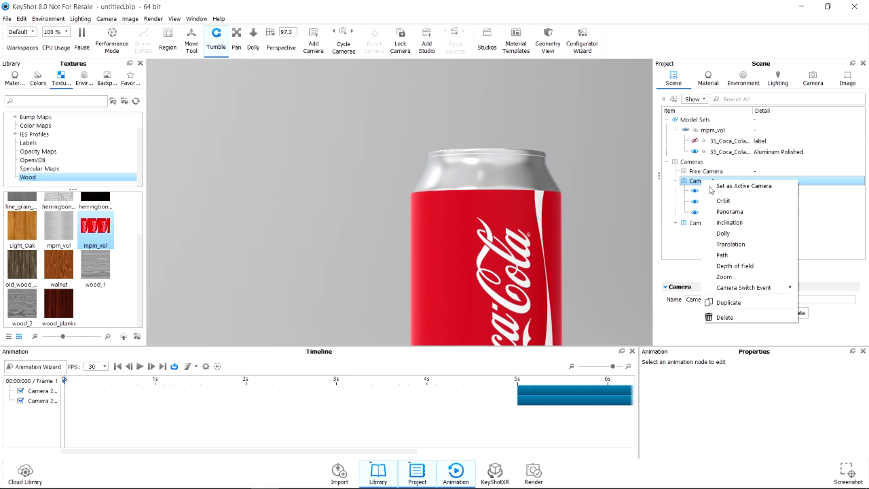
click(711, 187)
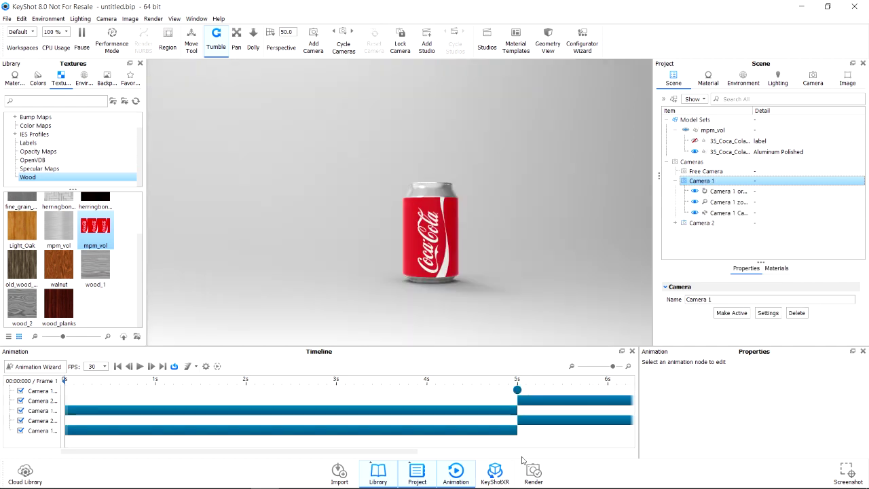
click(139, 367)
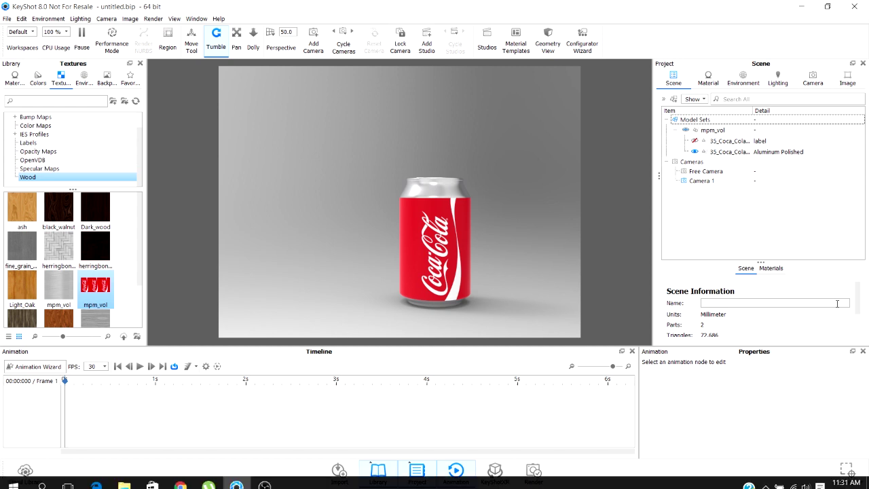
Start a Path camera animation for Camera 1 with the Animation Wizard.
click(747, 182)
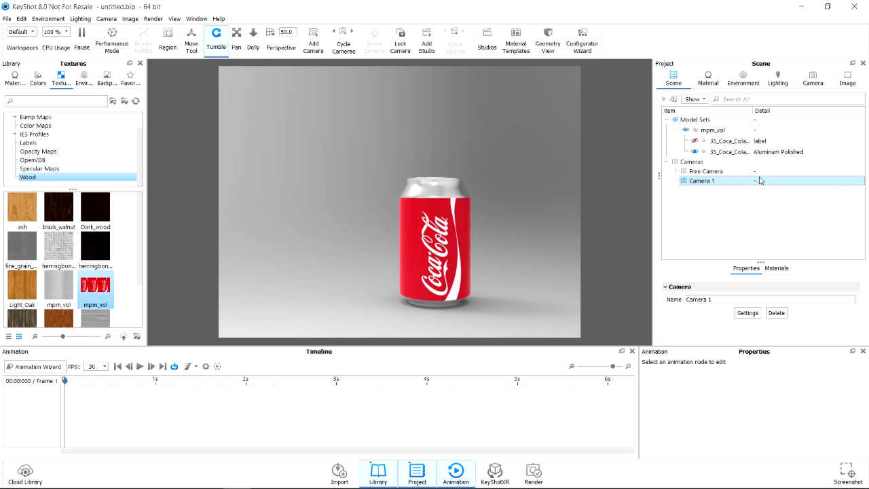
click(46, 366)
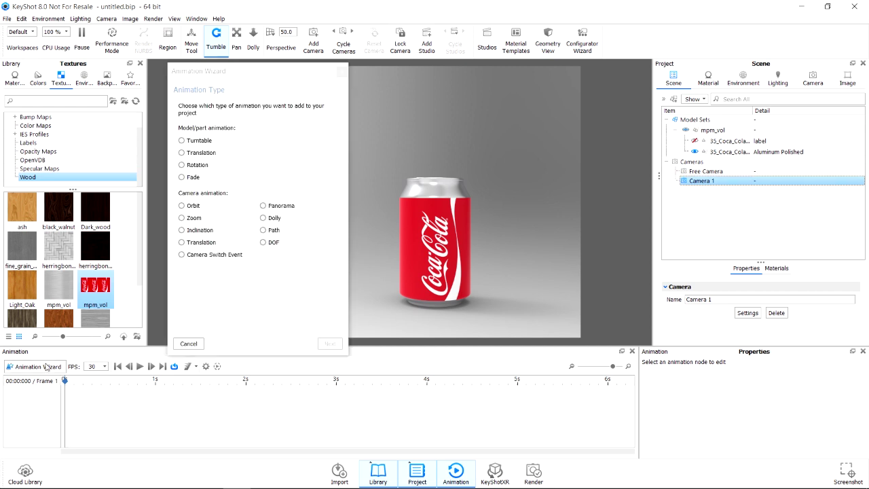
click(264, 231)
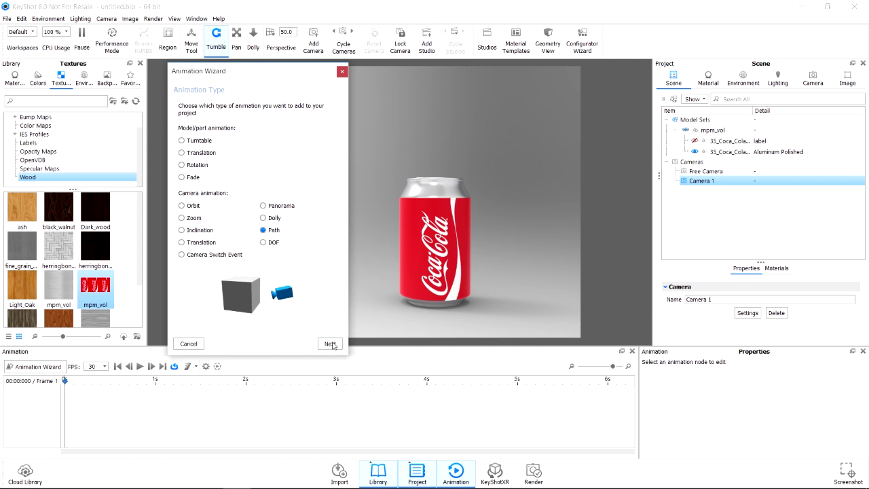
click(330, 344)
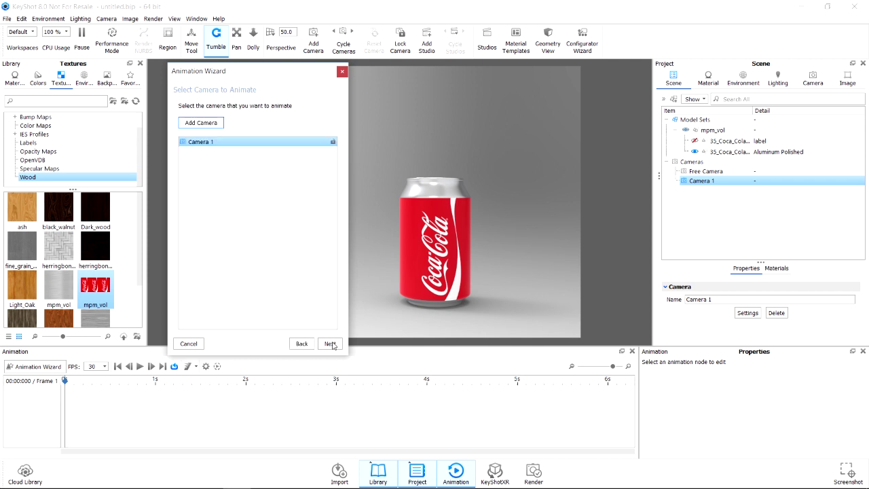
double_click(266, 144)
click(330, 344)
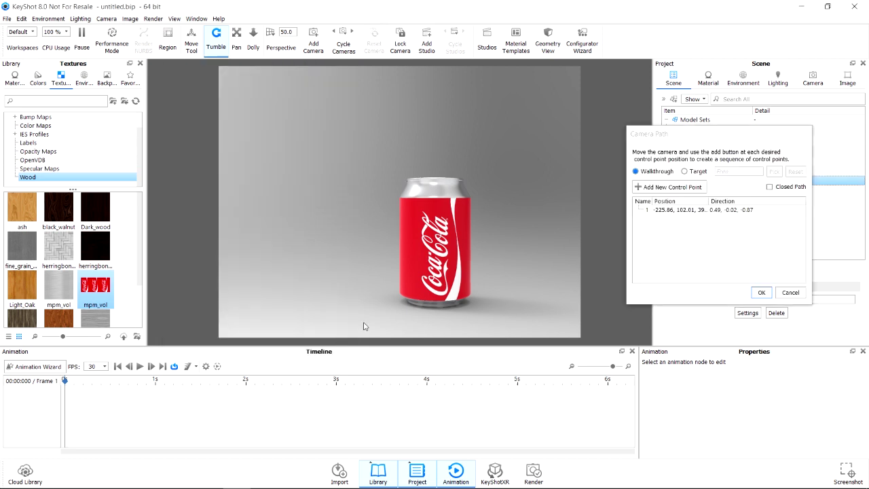
Orbit the camera to a raised view of the can's side and add it as the second path control point.
drag(719, 146, 588, 145)
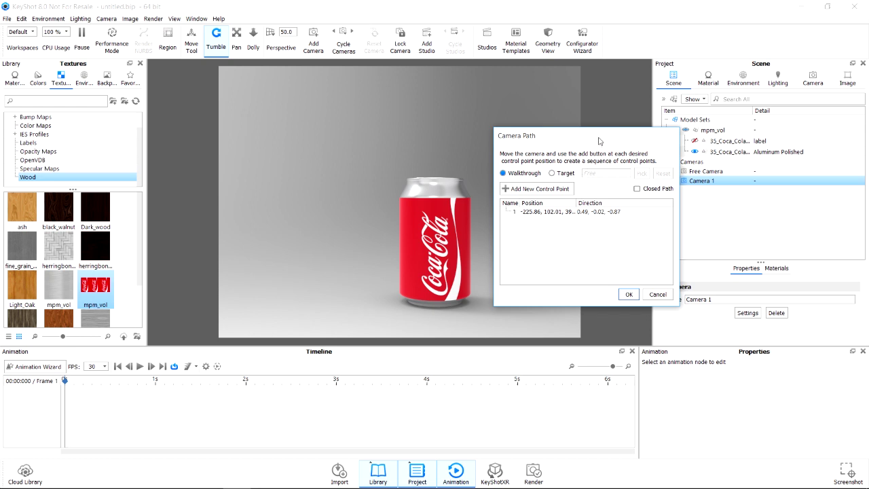
drag(599, 141, 727, 142)
click(729, 216)
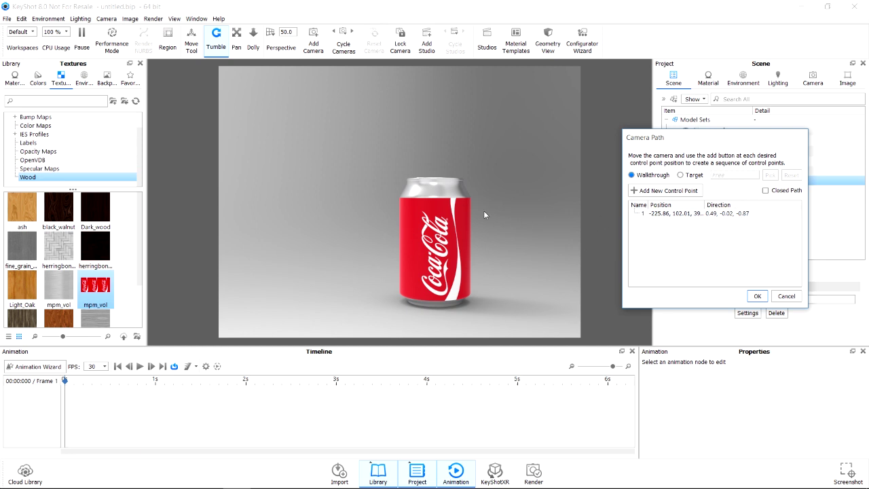
drag(505, 228, 345, 257)
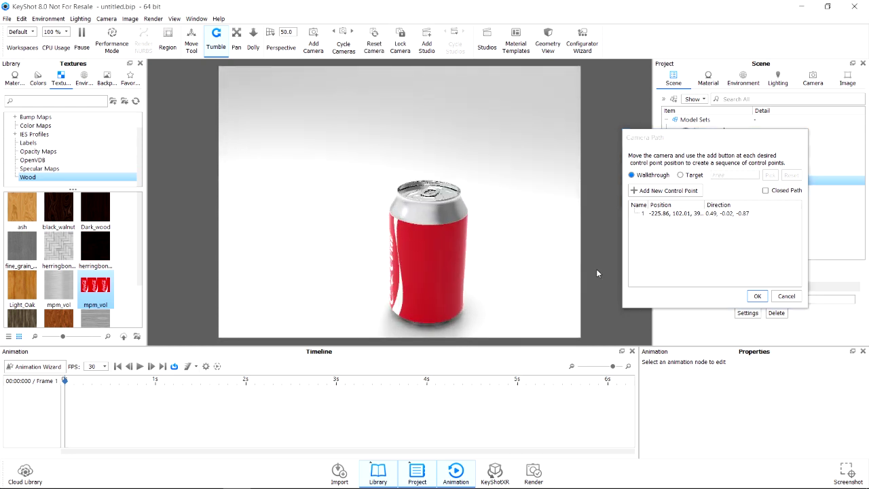
click(670, 191)
shift+click(701, 223)
click(701, 222)
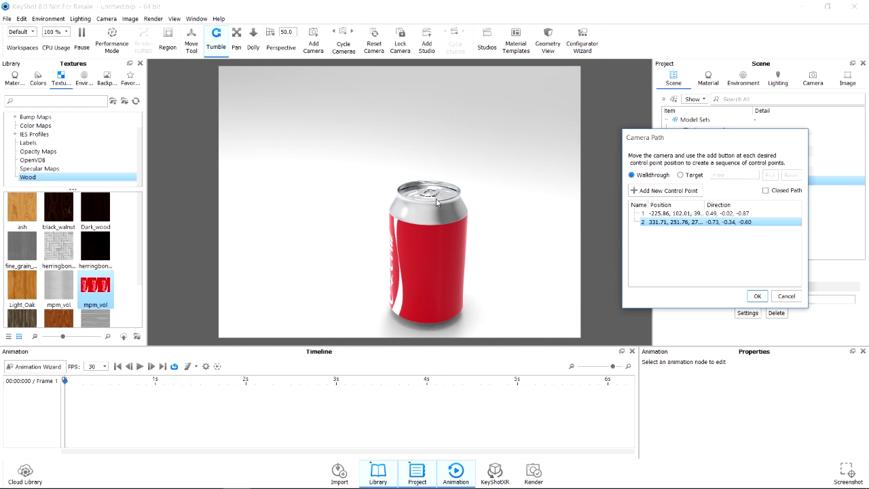
Add three more control points: a low view of the can's reverse side, a high view from above, and a slightly raised front view.
click(526, 279)
drag(526, 279, 323, 225)
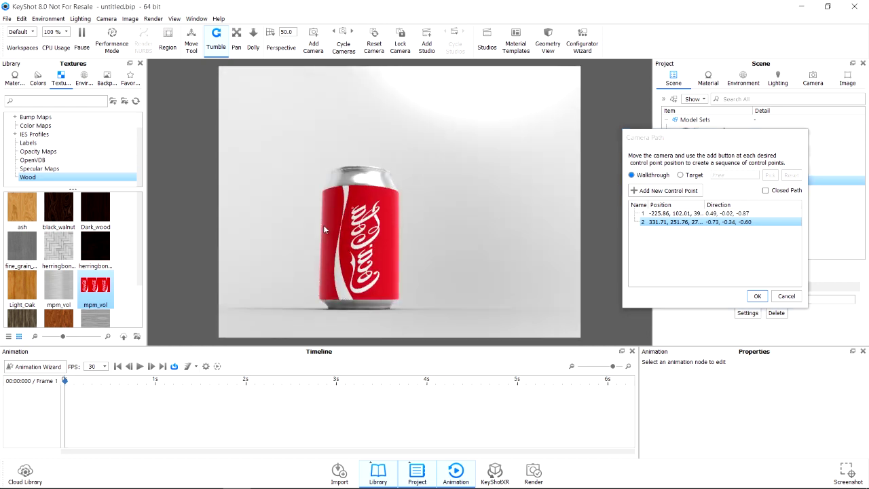
click(694, 197)
drag(483, 230, 283, 309)
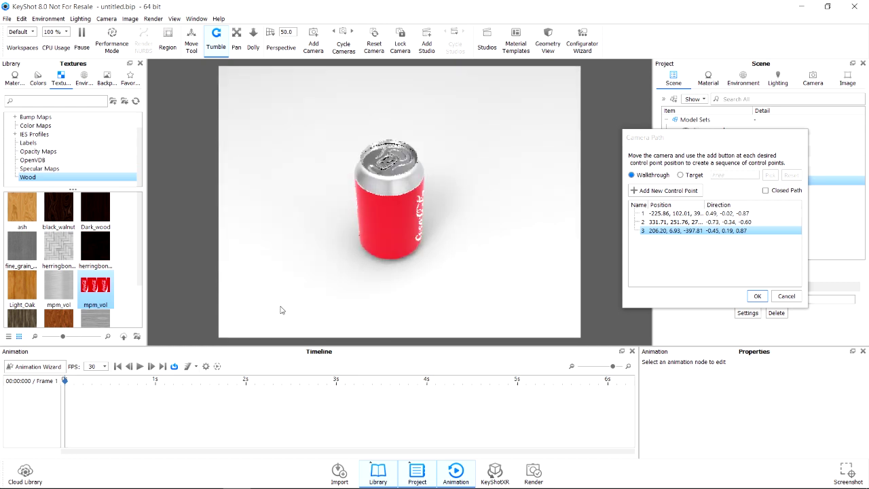
click(658, 191)
drag(552, 207, 353, 153)
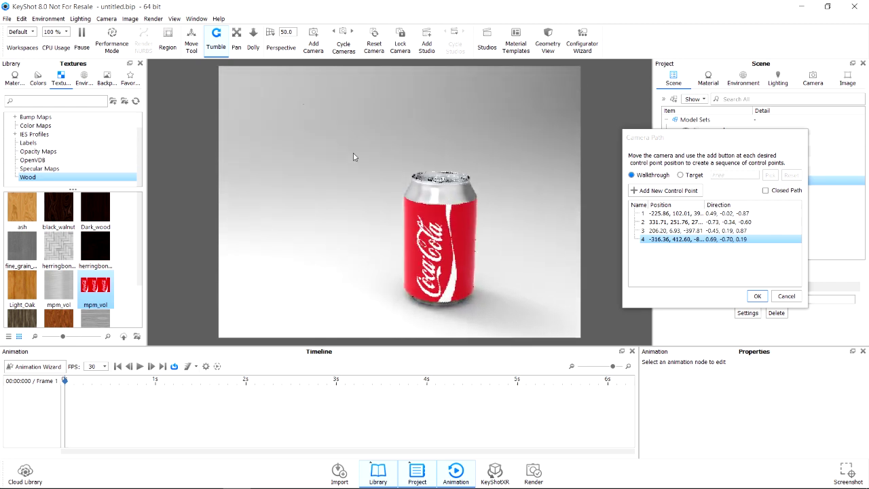
click(694, 192)
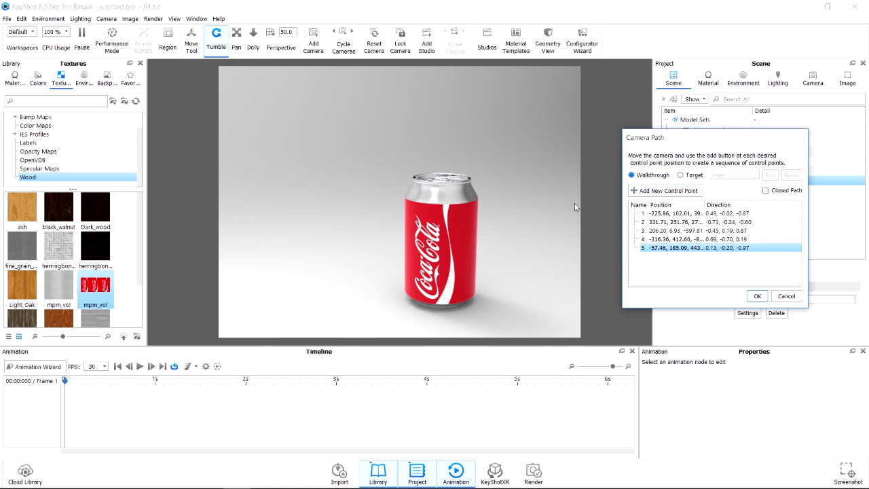
Add a sixth control point from a closer, low-angle front view of the can and accept the camera path.
scroll(508, 214, up, 5)
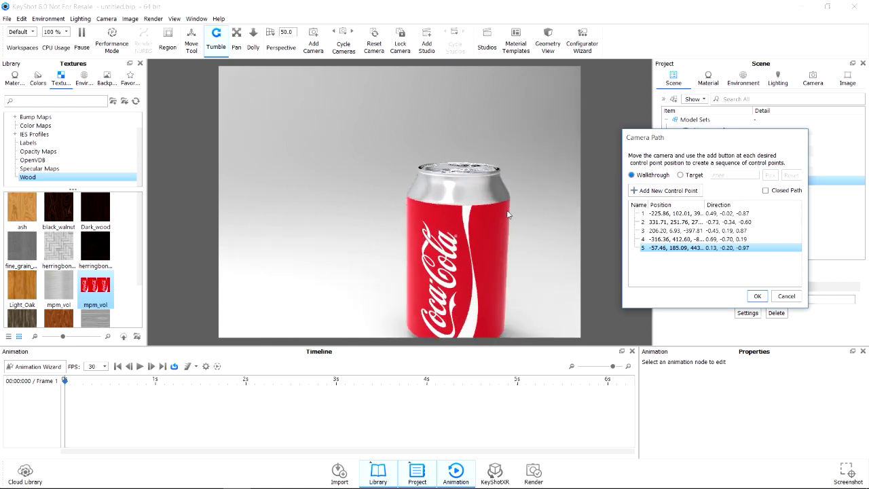
drag(518, 239, 518, 223)
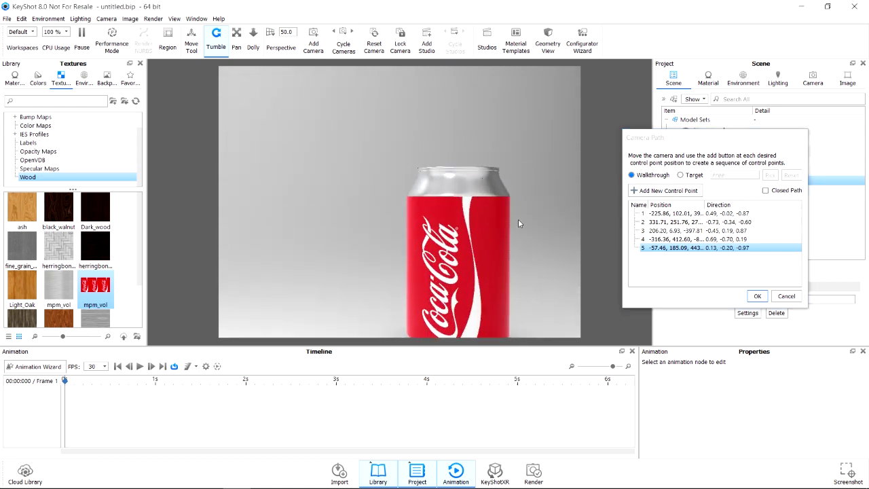
drag(519, 213, 523, 186)
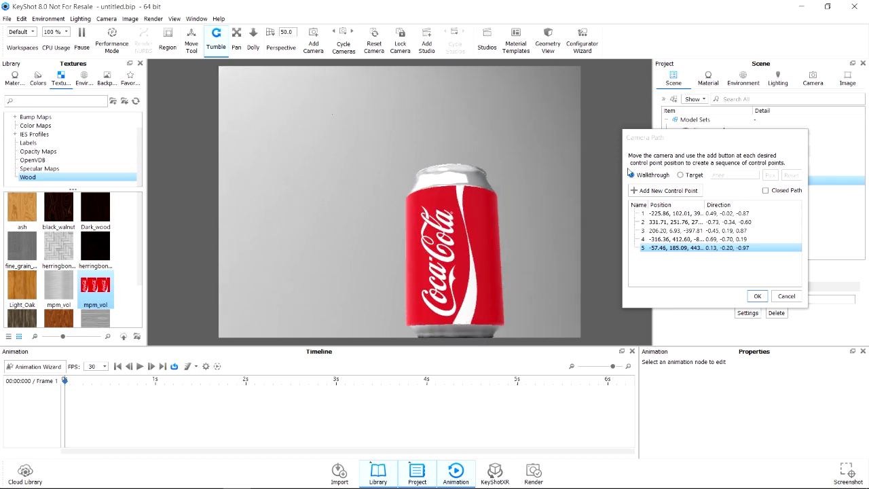
click(667, 191)
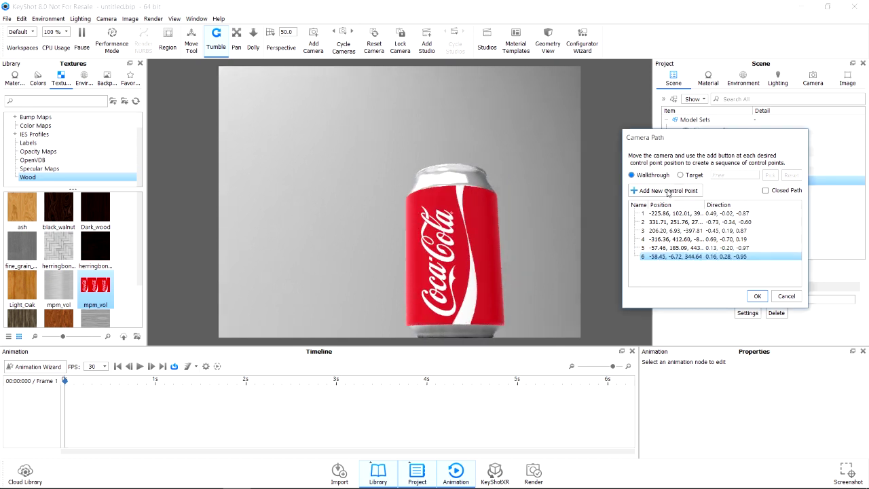
click(757, 297)
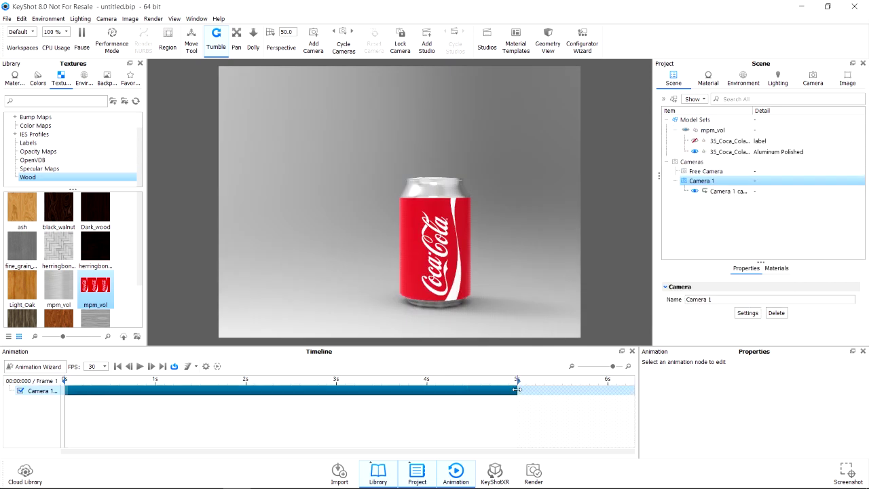
Extend Camera 1's path animation to end at 6 s and play it from the start.
drag(517, 389, 609, 391)
click(95, 379)
click(65, 379)
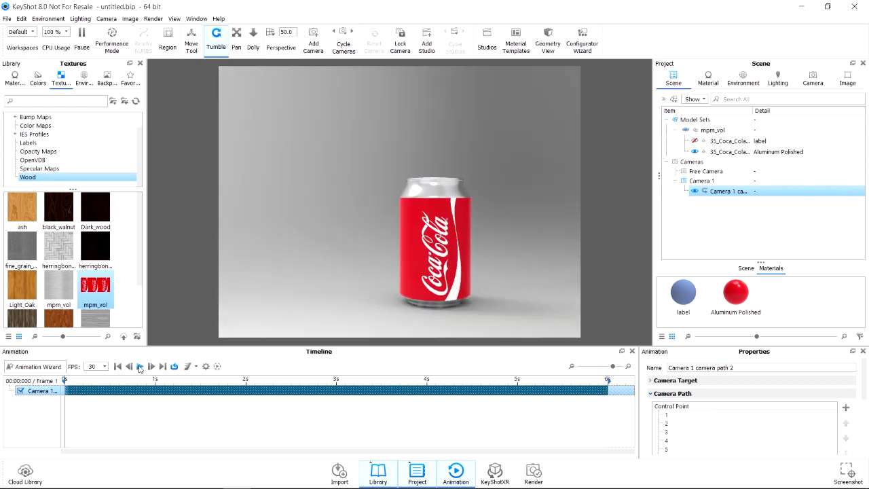
click(139, 366)
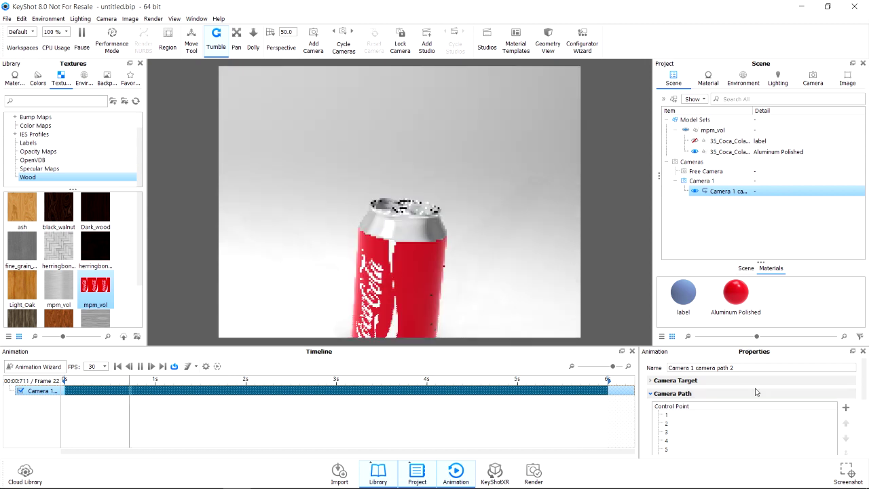
Set the camera path's motion ease to Ease In/Out and preview the animation.
scroll(746, 400, down, 5)
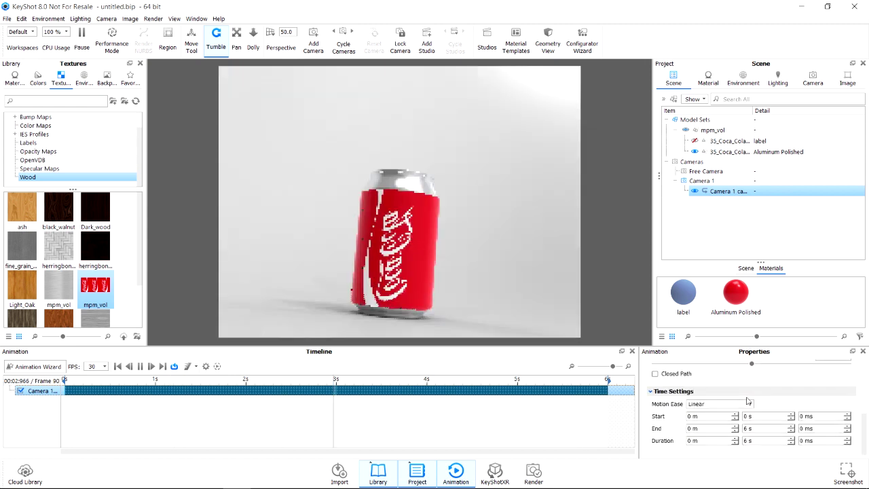
click(746, 403)
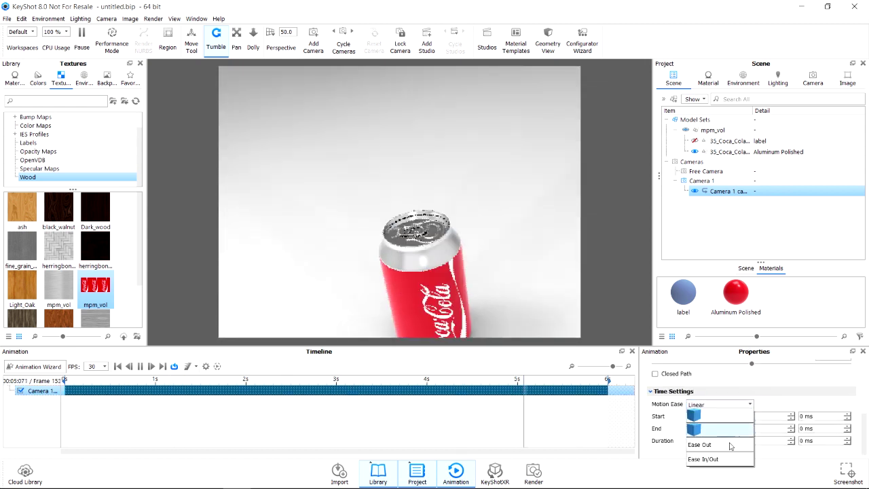
click(726, 457)
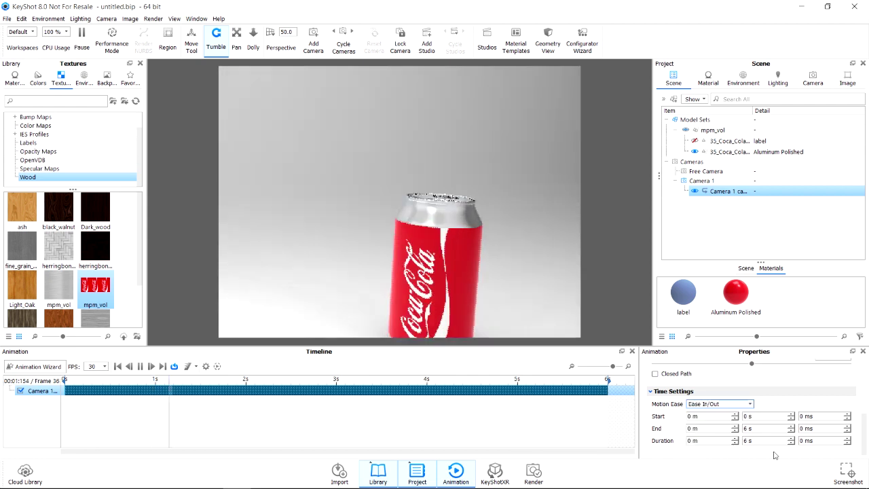
click(141, 366)
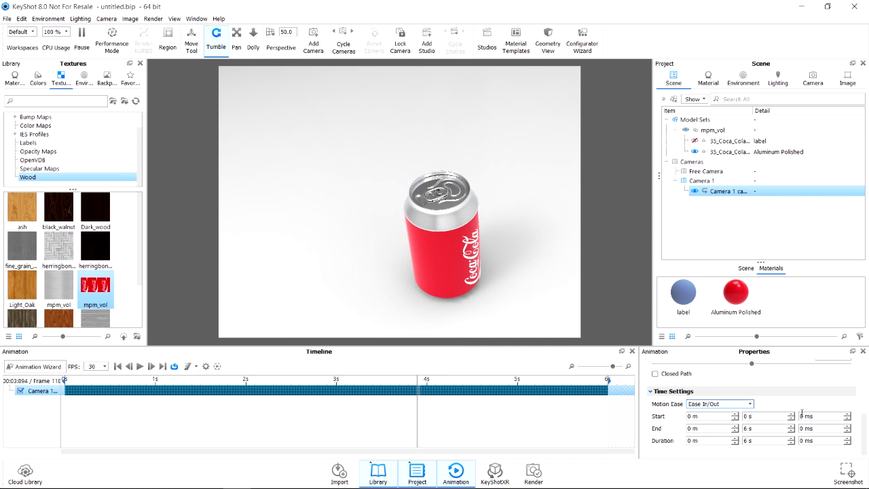
click(151, 366)
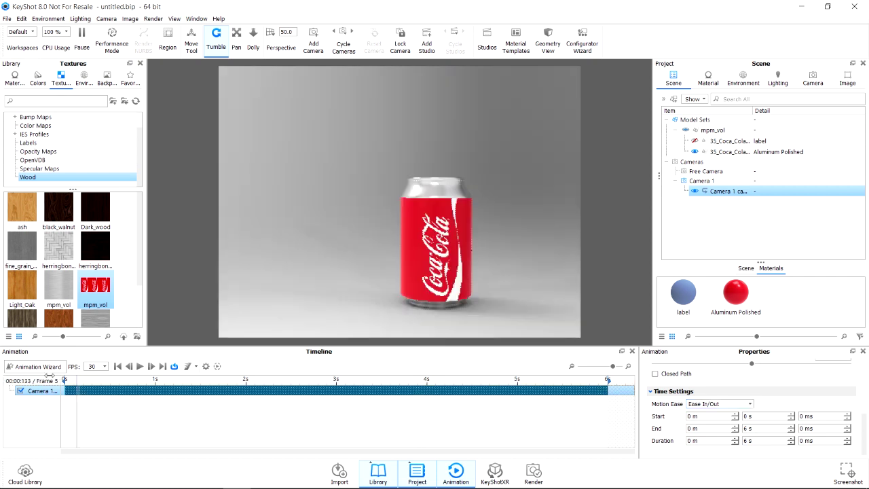
click(140, 366)
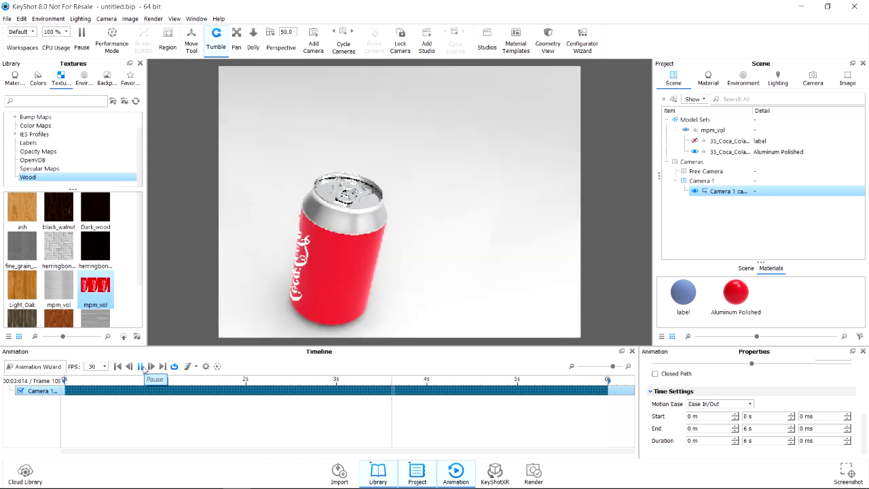
click(142, 367)
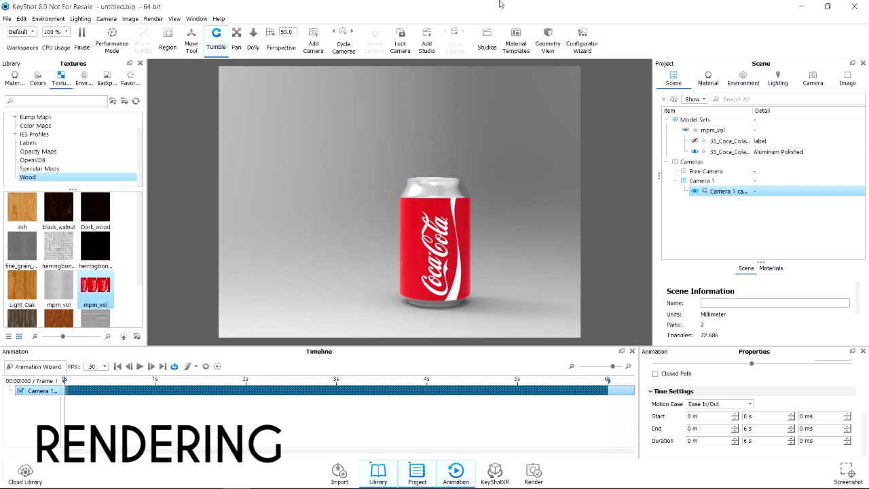
Open the render settings for animation output and set the resolution preset to 1024 x 768.
click(535, 472)
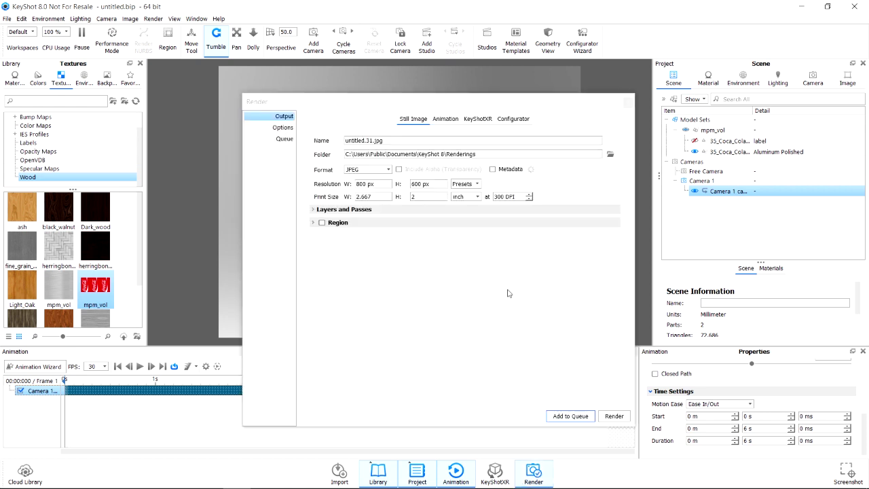
drag(458, 101, 459, 73)
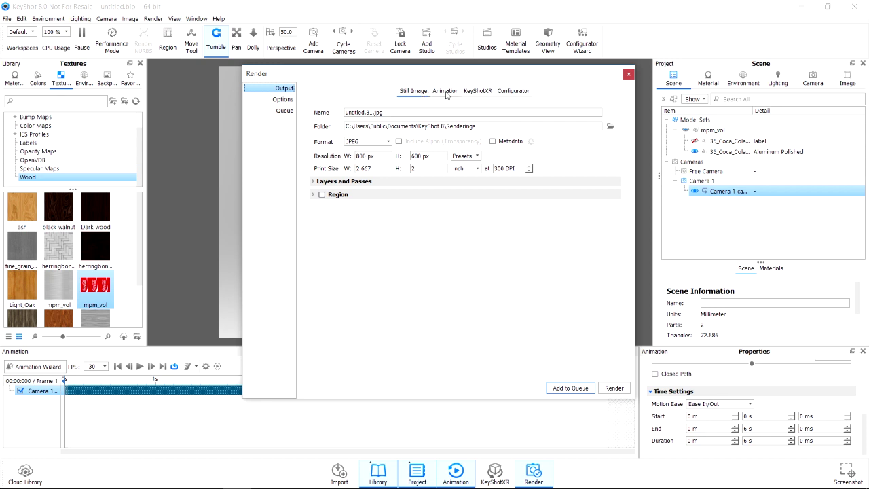
click(445, 93)
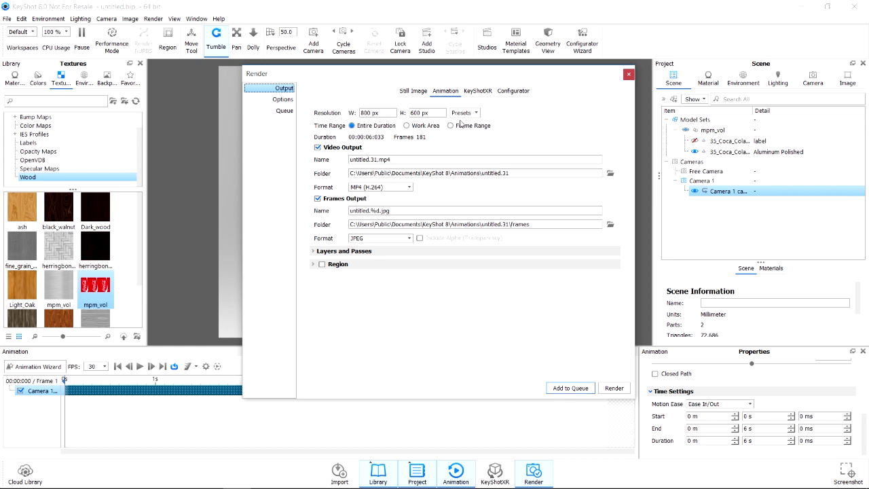
click(473, 116)
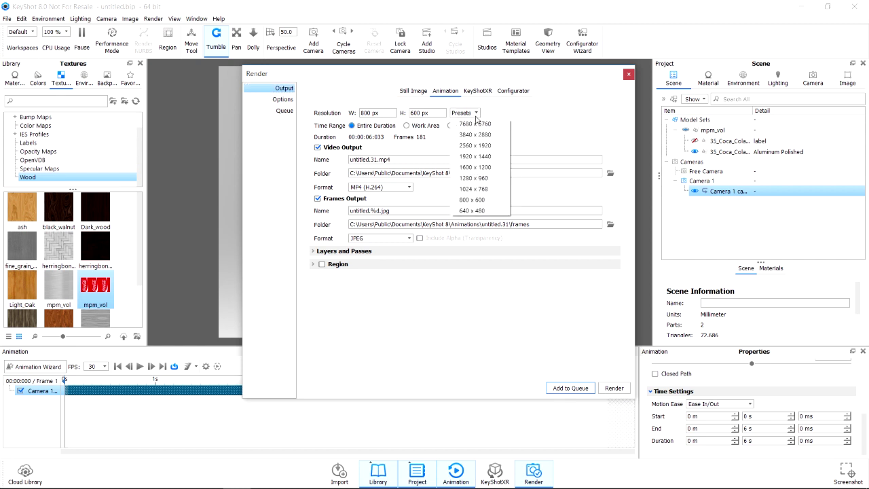
click(492, 189)
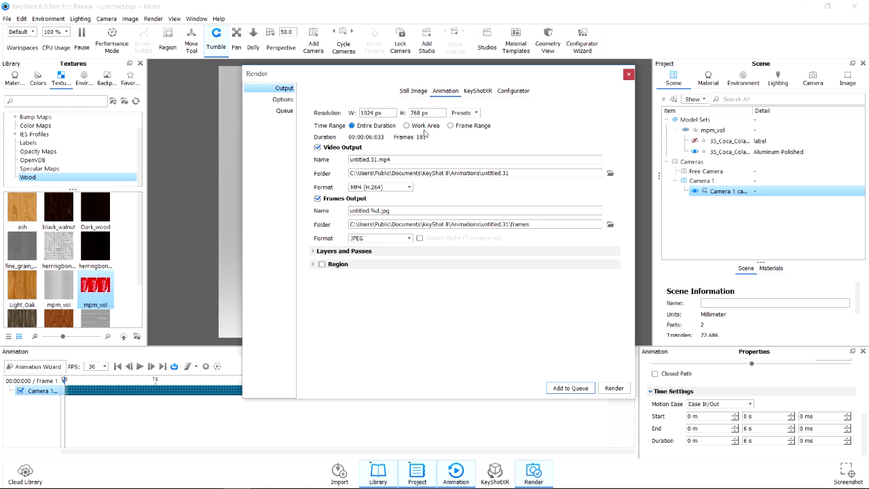
Try limiting the render to the Work Area, trimming the timeline range to about 1.27 s through 5.23 s.
click(474, 126)
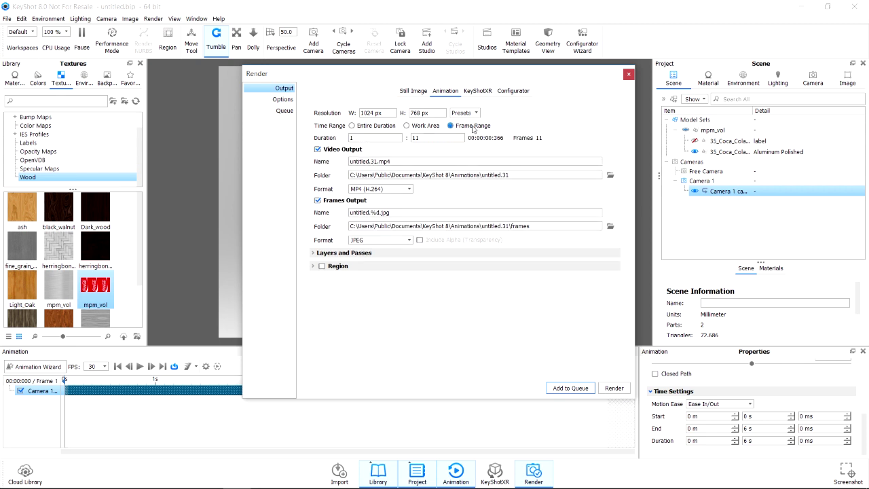
click(407, 126)
drag(413, 76, 730, 44)
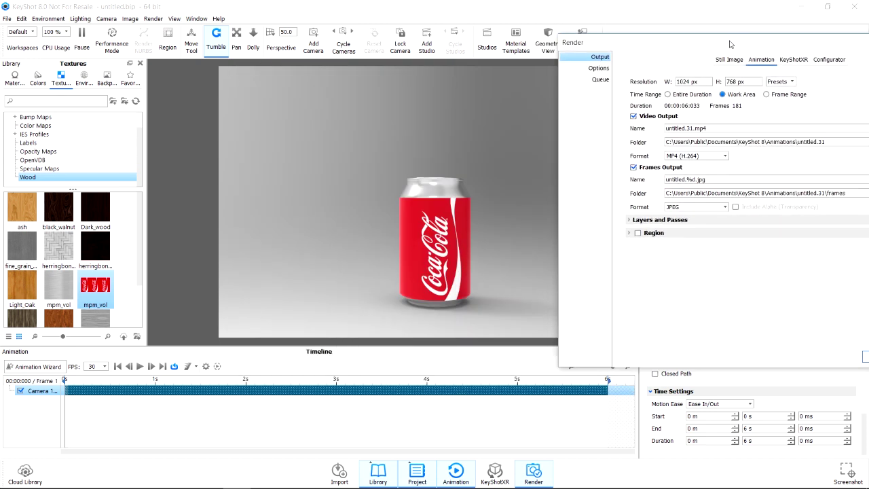
click(64, 381)
drag(65, 381, 179, 383)
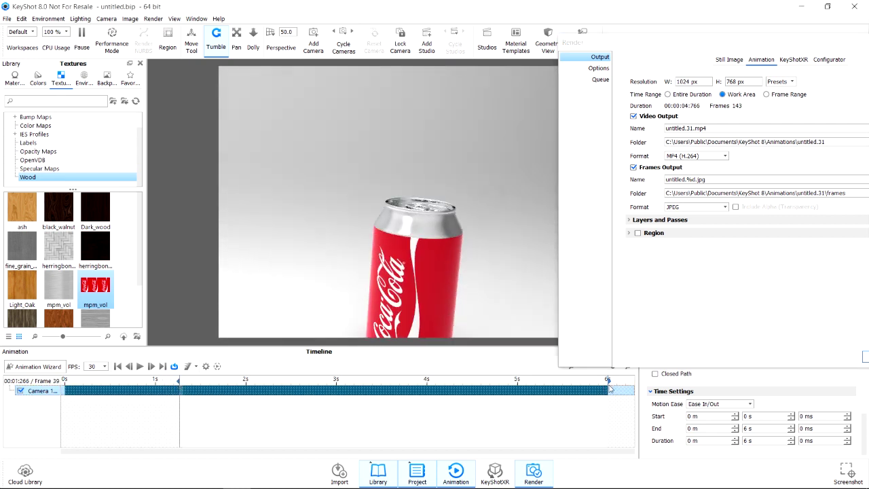
drag(608, 383, 540, 385)
Return the render time range to Entire Duration and restore the timeline work area to 0 s through 6 s.
click(691, 96)
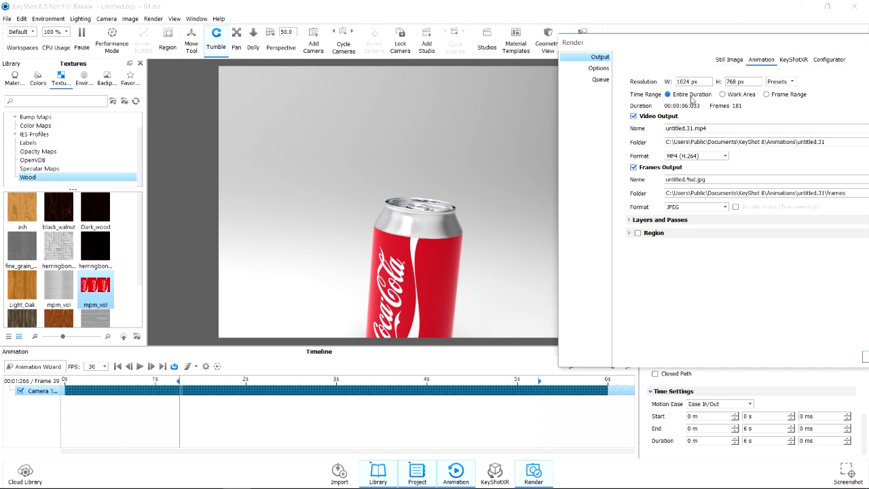
click(177, 389)
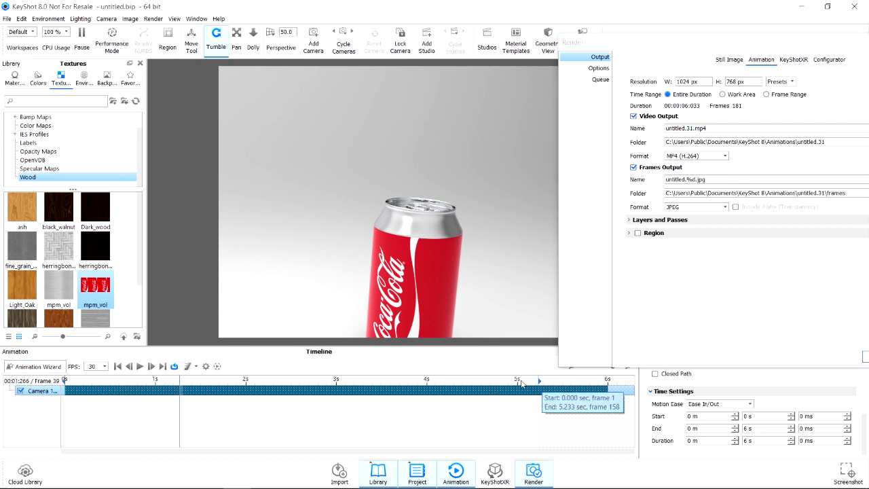
drag(547, 380, 607, 380)
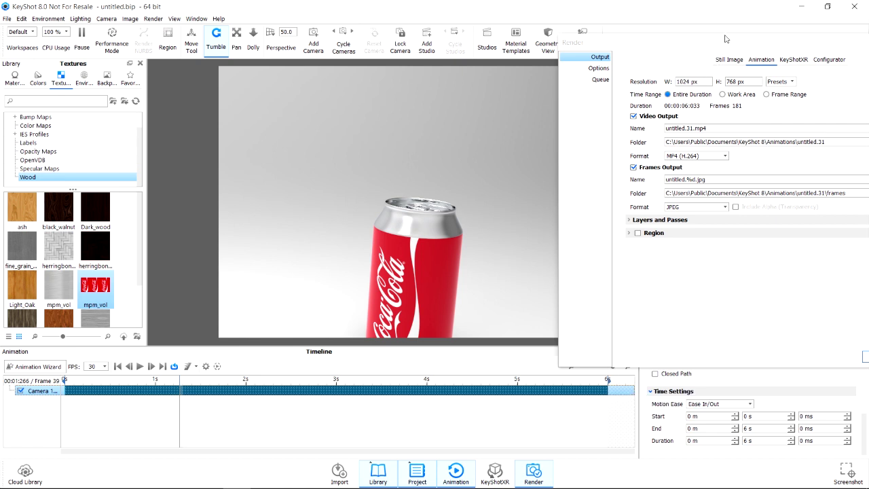
Set the video output format to AVI (MPEG4).
click(667, 32)
drag(667, 32, 421, 20)
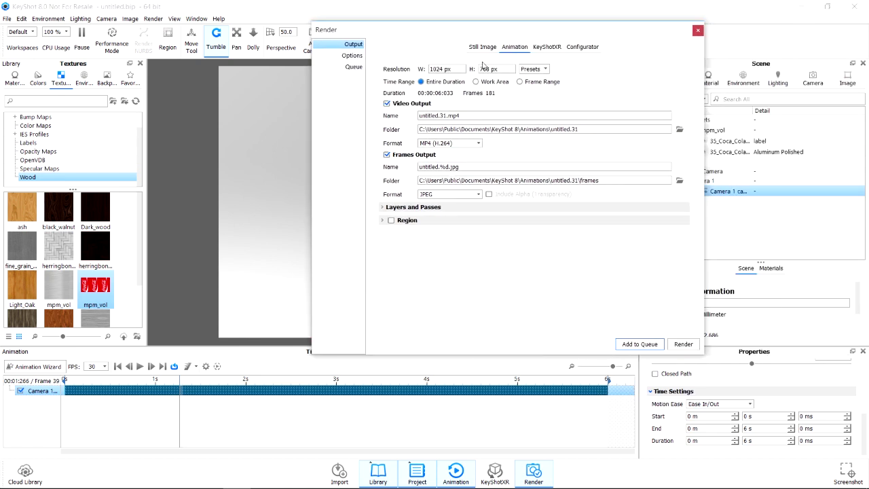
click(467, 143)
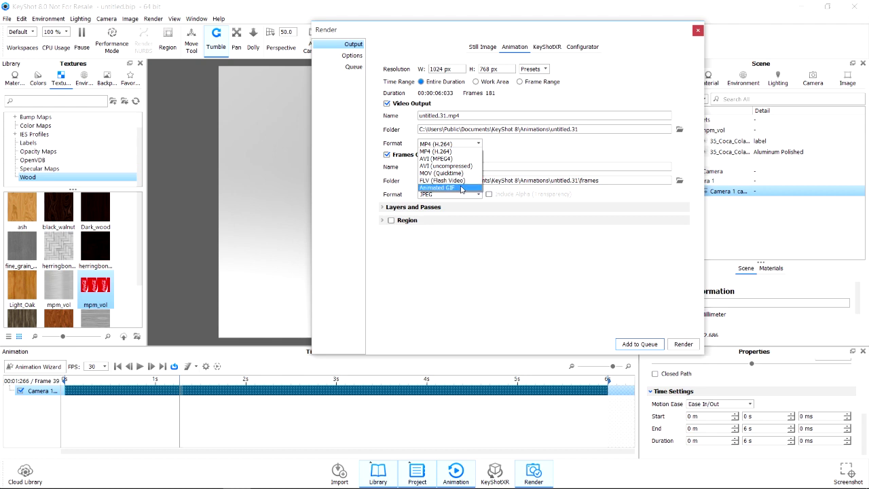
click(466, 159)
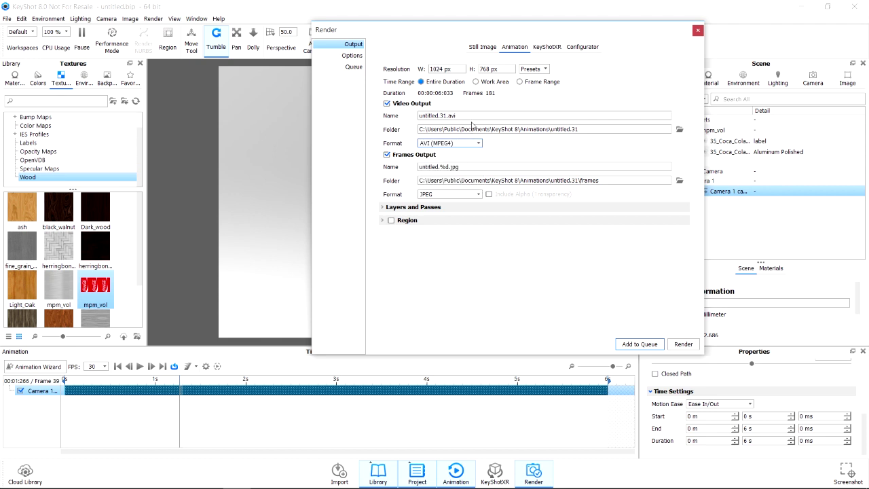
Create a folder named "Coke project" inside Animations and use it as the video output folder.
click(679, 129)
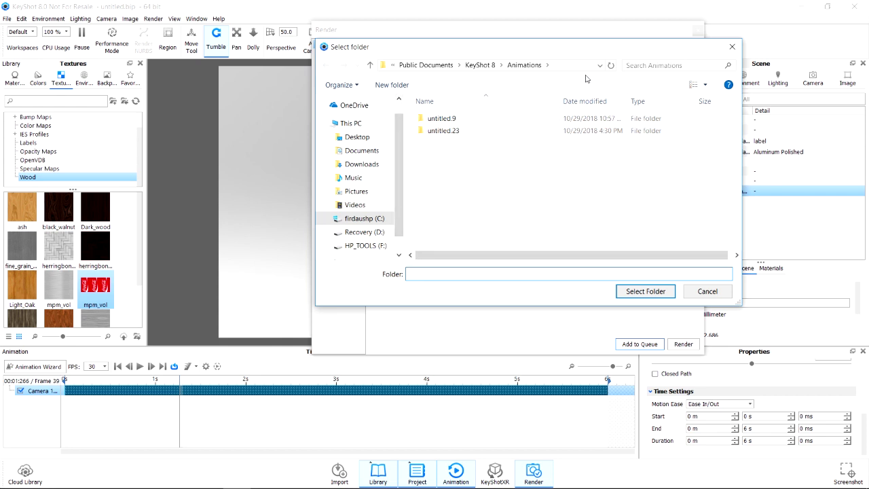
drag(590, 52, 348, 155)
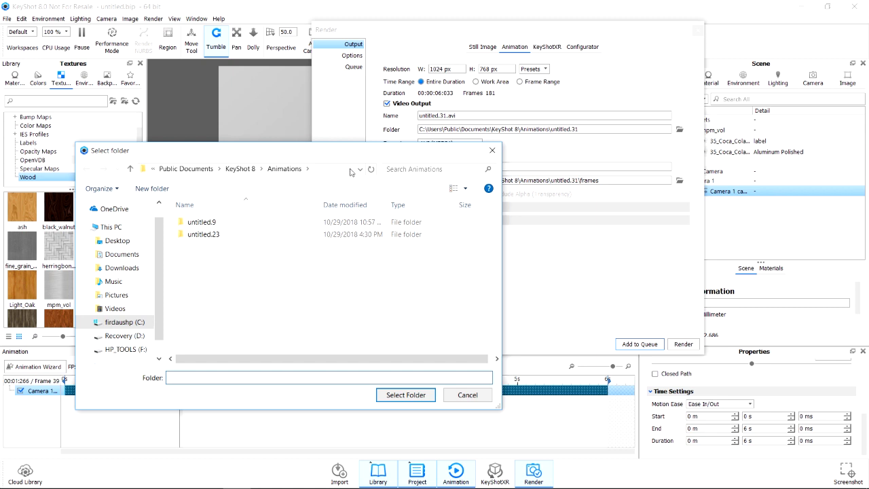
click(316, 240)
click(230, 376)
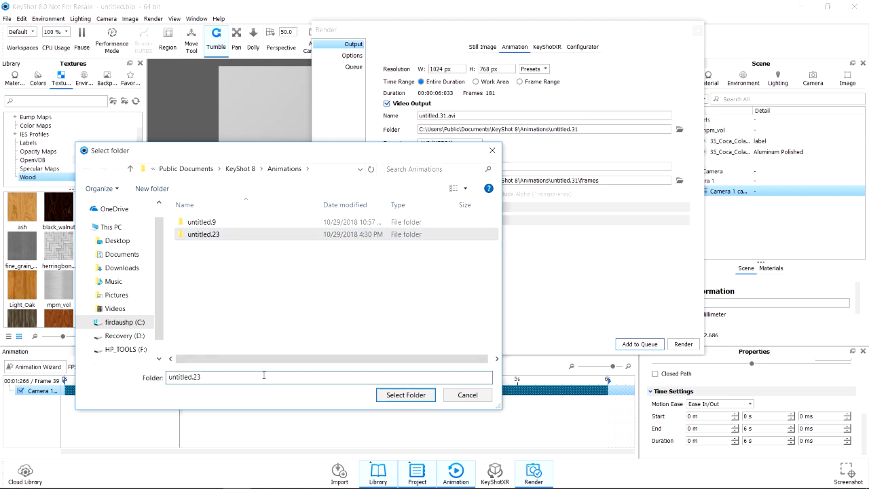
drag(201, 377, 56, 326)
click(157, 197)
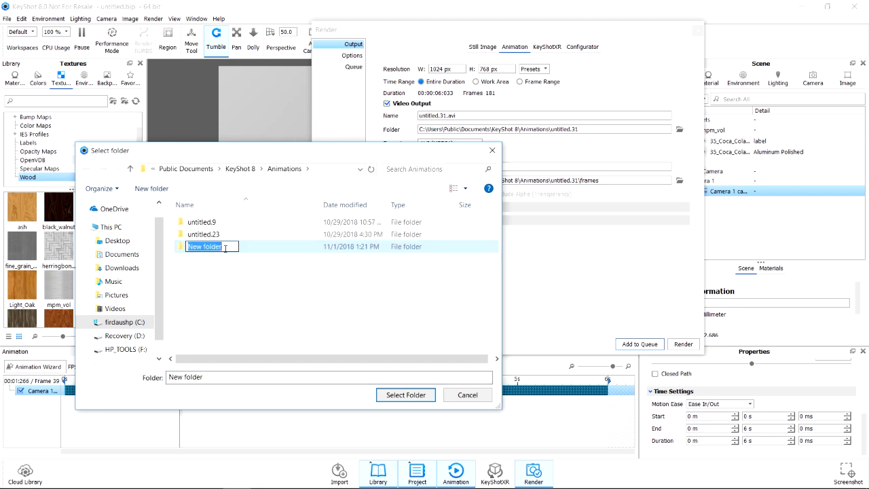
text(Co)
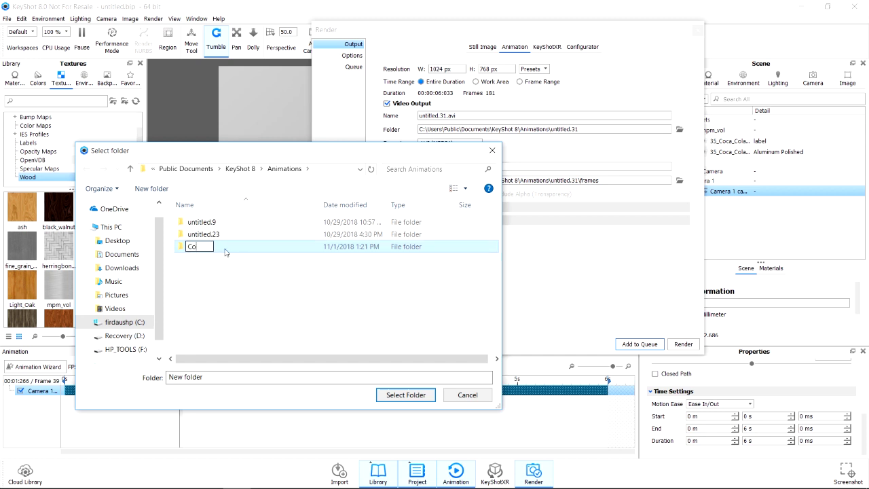
text(ke project)
key(Return)
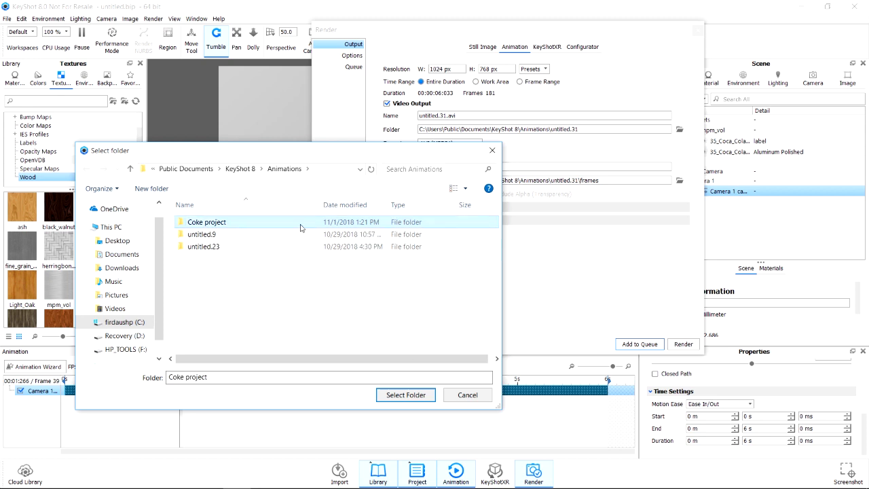
click(405, 394)
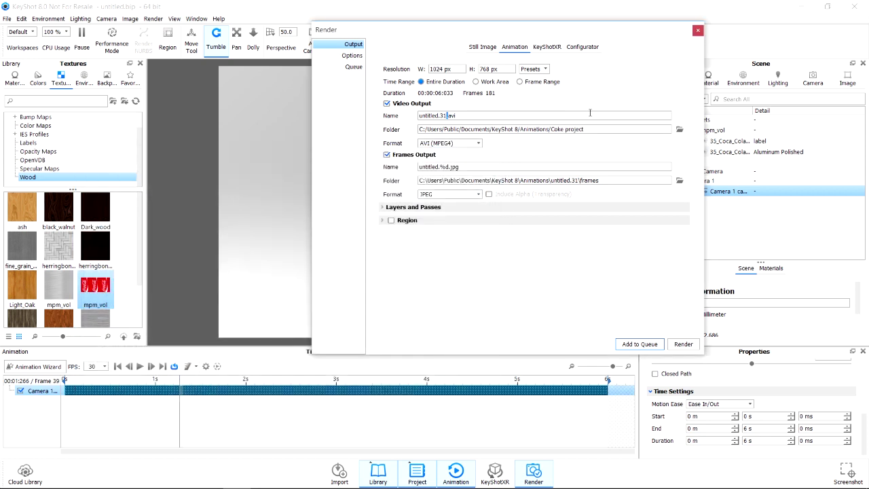
Rename the video output file to Coke_cans.avi.
key(BackSpace)
key(BackSpace)
key(BackSpace)
key(BackSpace)
key(BackSpace)
key(BackSpace)
key(BackSpace)
key(BackSpace)
key(BackSpace)
key(BackSpace)
key(BackSpace)
text(Coke_cans)
Render the animation and open the directory of the saved movie.
mouse_move(456, 166)
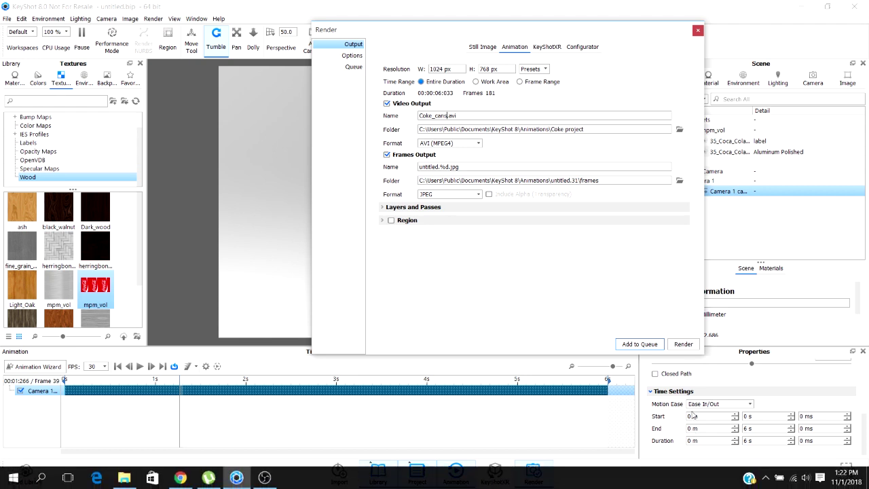
click(682, 344)
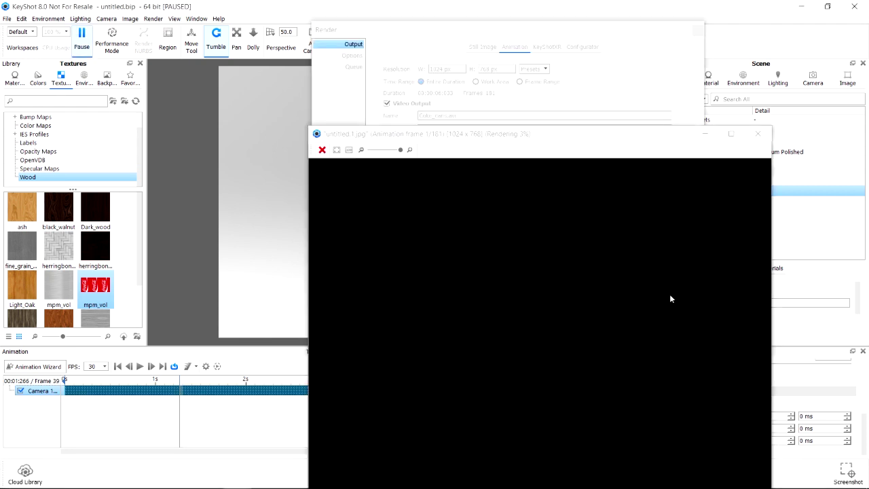
drag(603, 134, 588, 37)
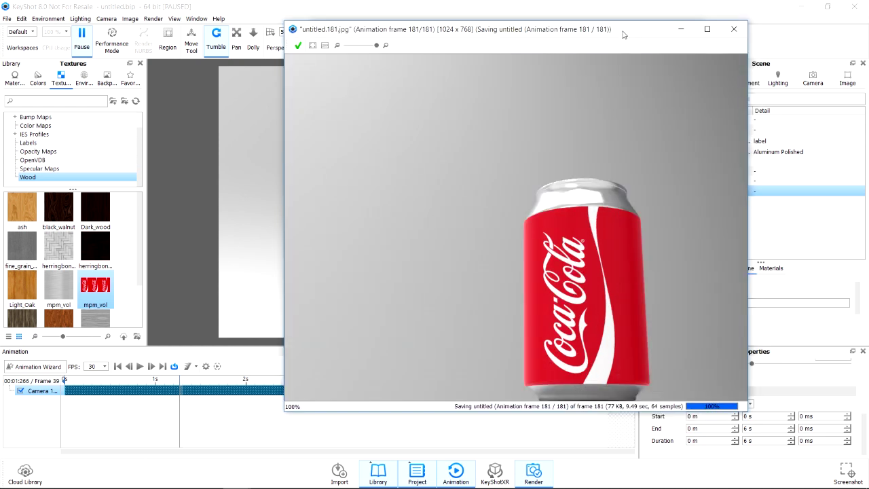
mouse_move(623, 34)
mouse_down()
mouse_move(588, 34)
mouse_move(583, 20)
mouse_move(623, 24)
mouse_up()
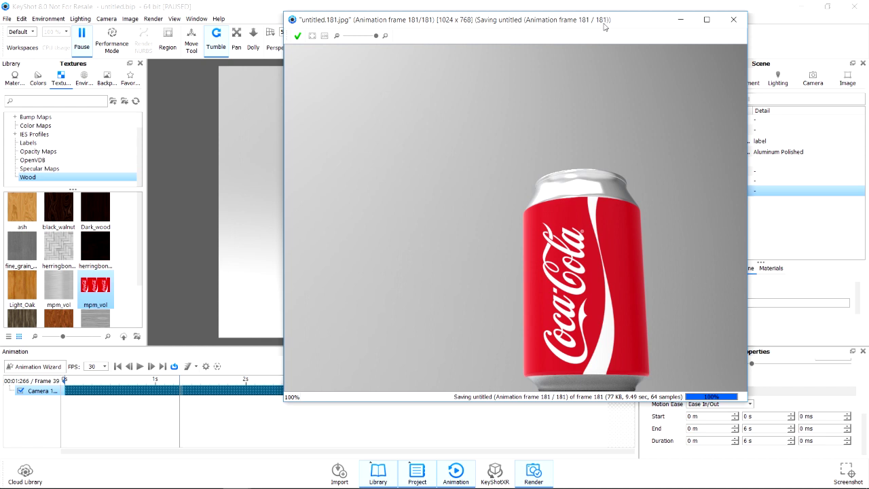
drag(631, 26, 651, 30)
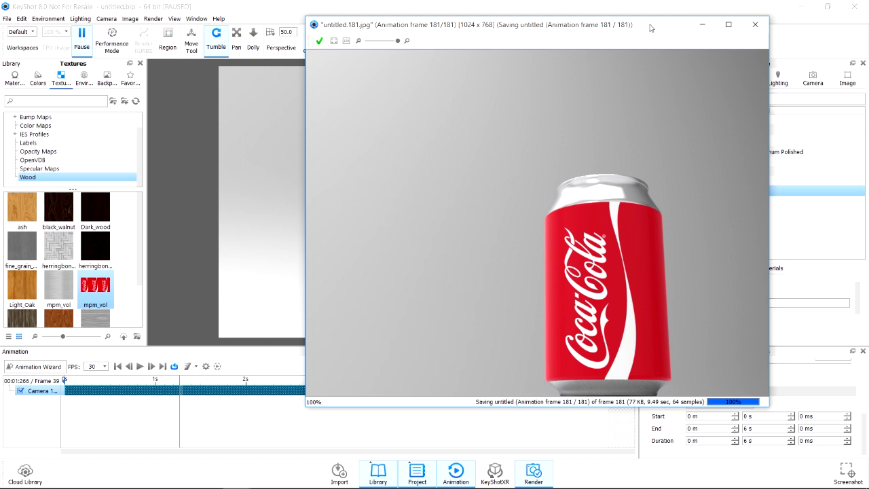
drag(650, 28, 567, 25)
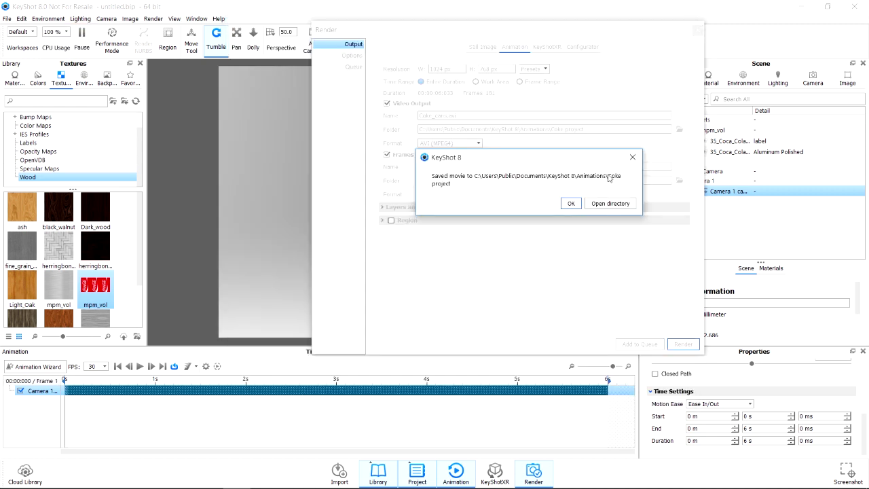
drag(575, 156, 579, 167)
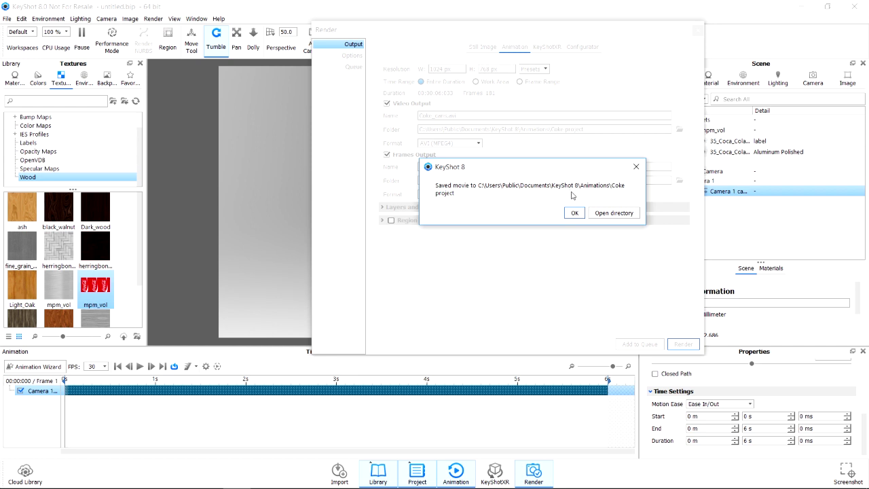
click(594, 215)
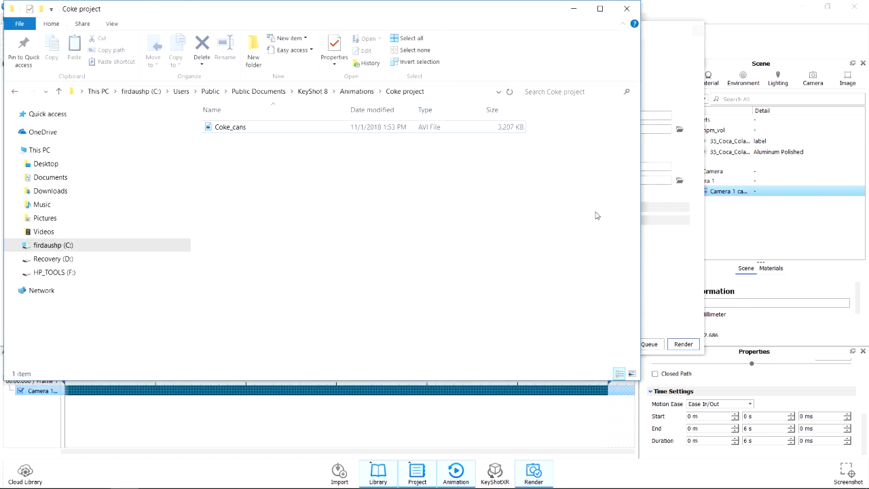